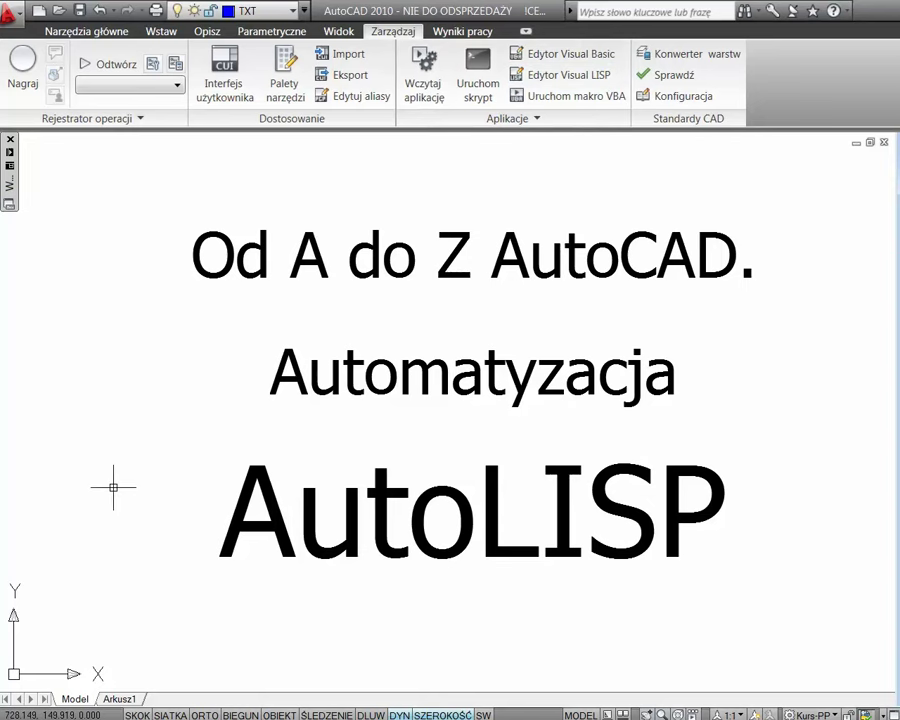
Step: Pan the drawing until the whole PU–PU5 L-shaped profile and its 100 and 5 dimensions are visible
{"action": "middle_click_drag", "start_coordinate": [48, 480], "coordinate": [629, 496]}
{"action": "mouse_move", "coordinate": [228, 536]}
{"action": "middle_mouse_down"}
{"action": "mouse_move", "coordinate": [442, 532]}
{"action": "mouse_move", "coordinate": [451, 559]}
{"action": "middle_mouse_up"}
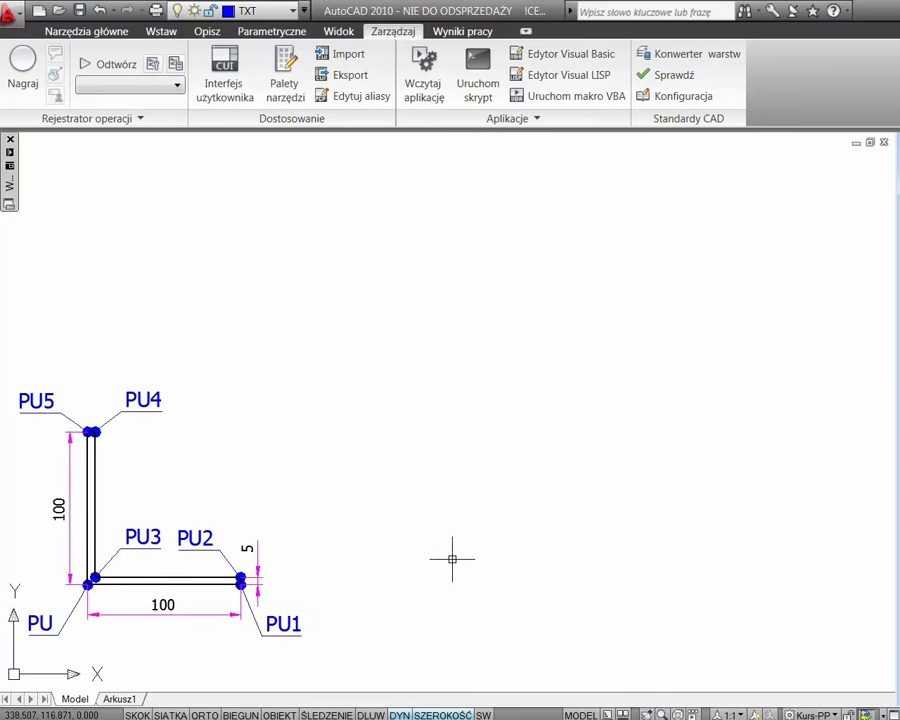
Step: Bring the Word document Ceownik1.docx with the C:CEO routine code to the front
{"action": "key", "text": "alt+Tab"}
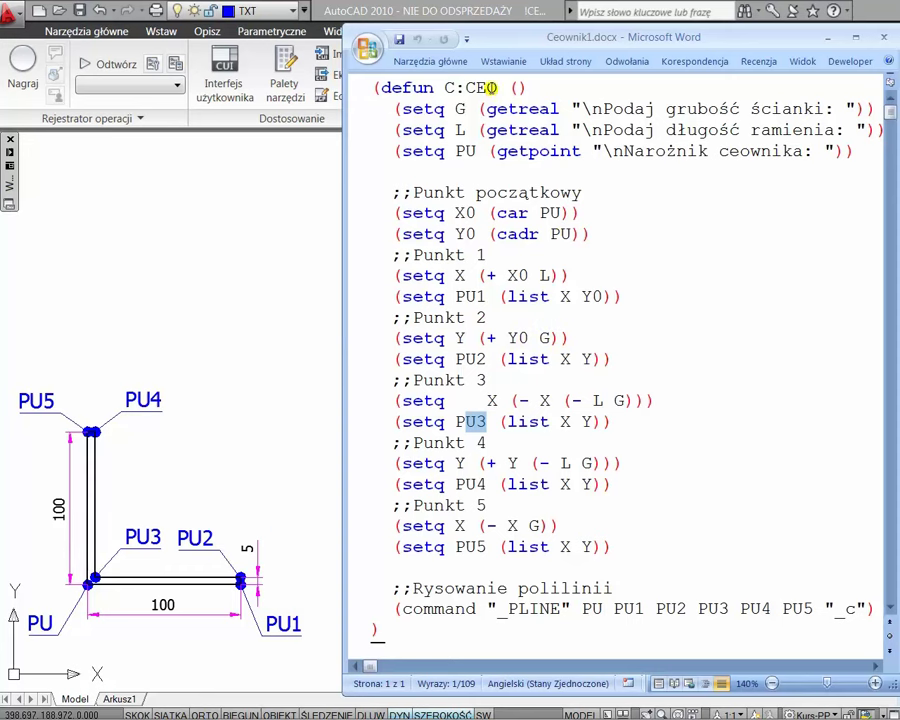
{"action": "left_click", "coordinate": [492, 88]}
{"action": "left_click_drag", "start_coordinate": [496, 88], "coordinate": [467, 89]}
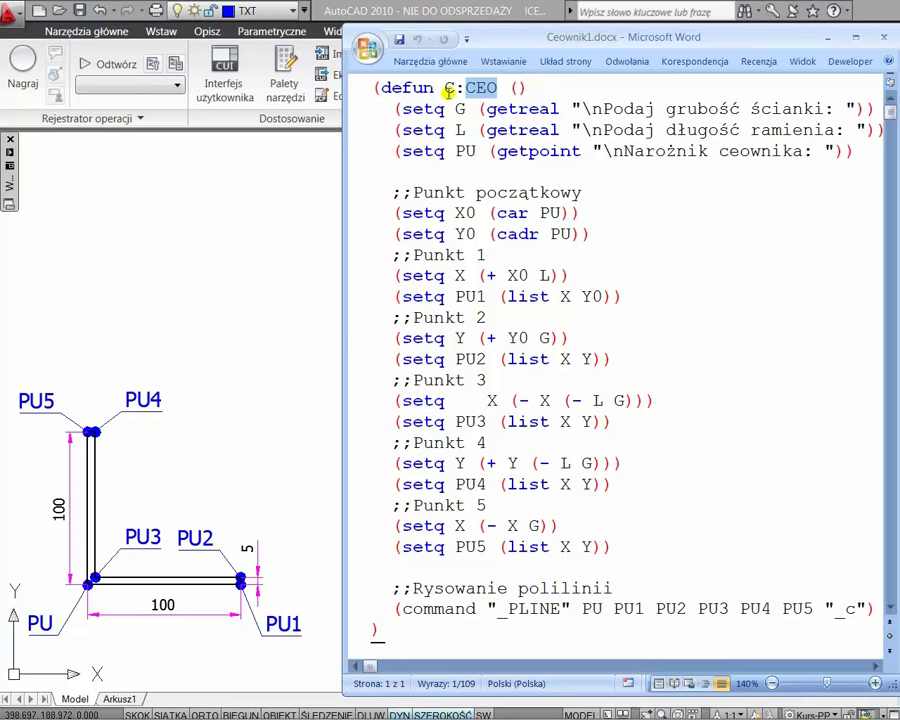
{"action": "left_click", "coordinate": [377, 88]}
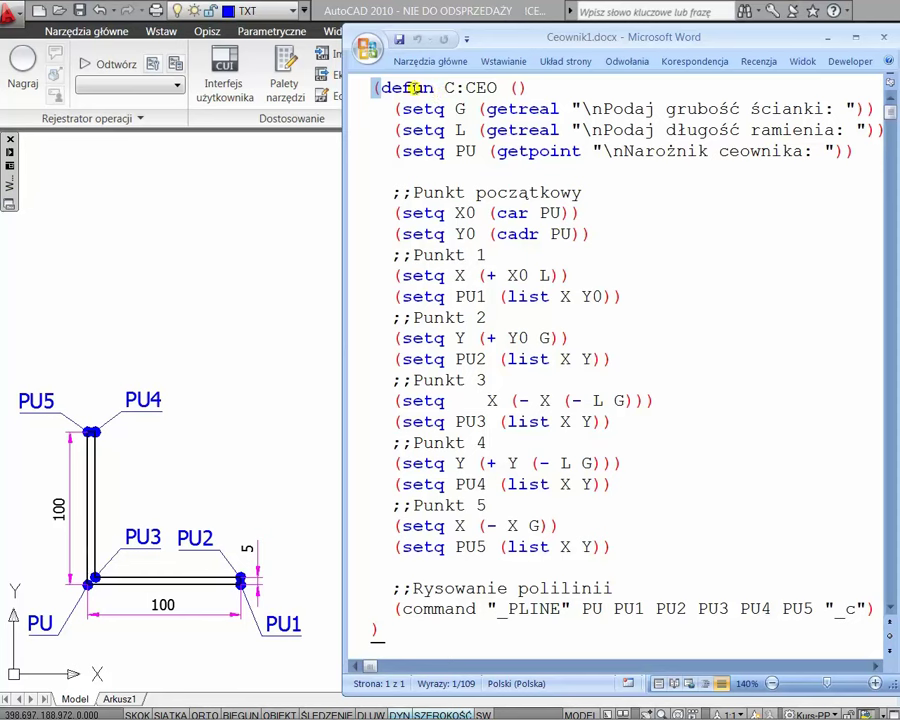
{"action": "double_click", "coordinate": [418, 90]}
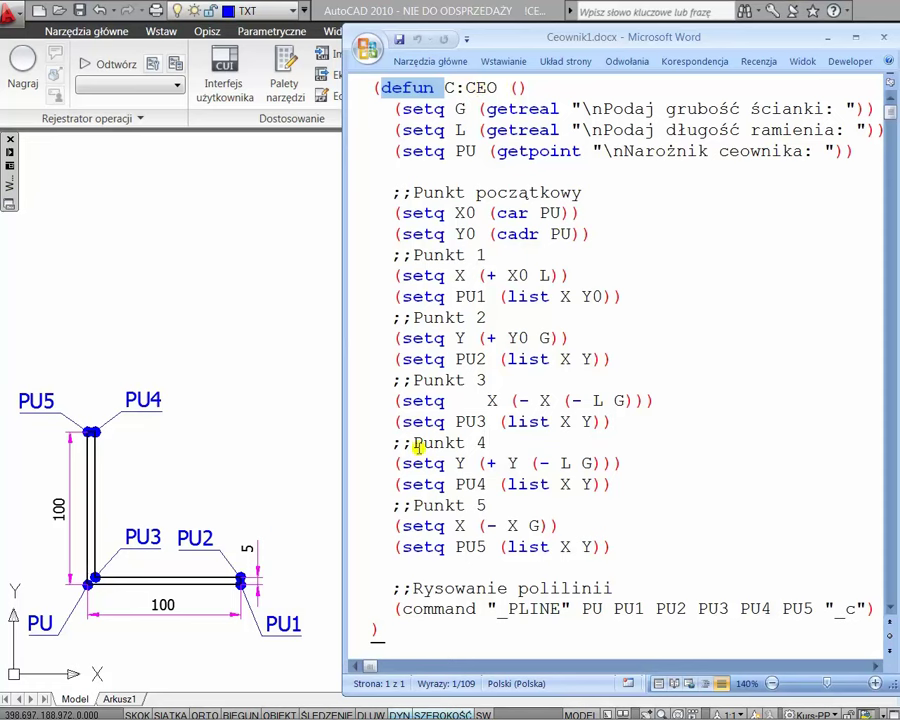
{"action": "double_click", "coordinate": [435, 110]}
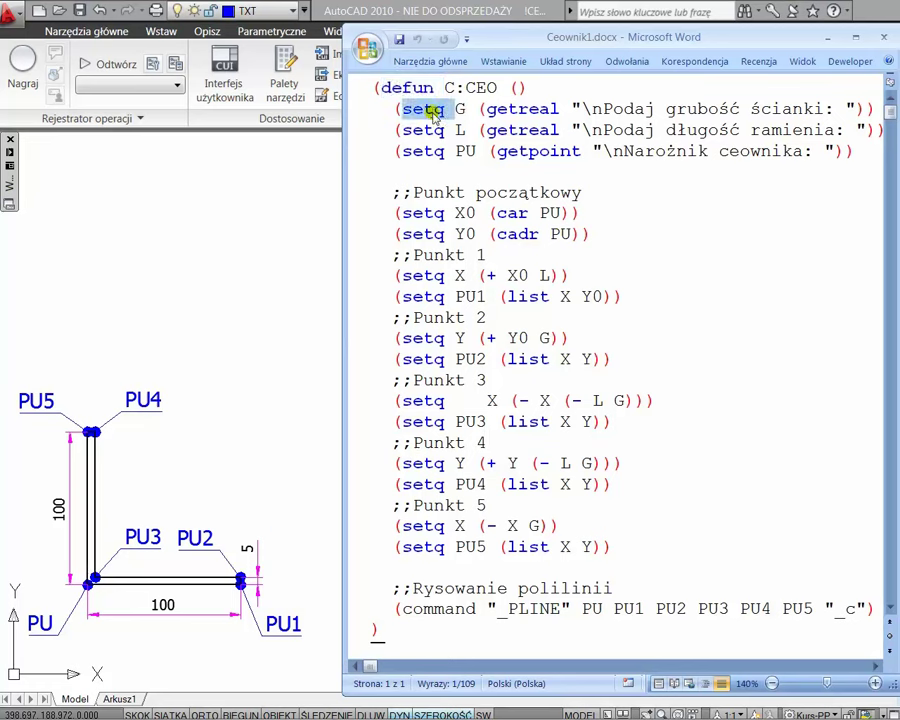
{"action": "double_click", "coordinate": [459, 110]}
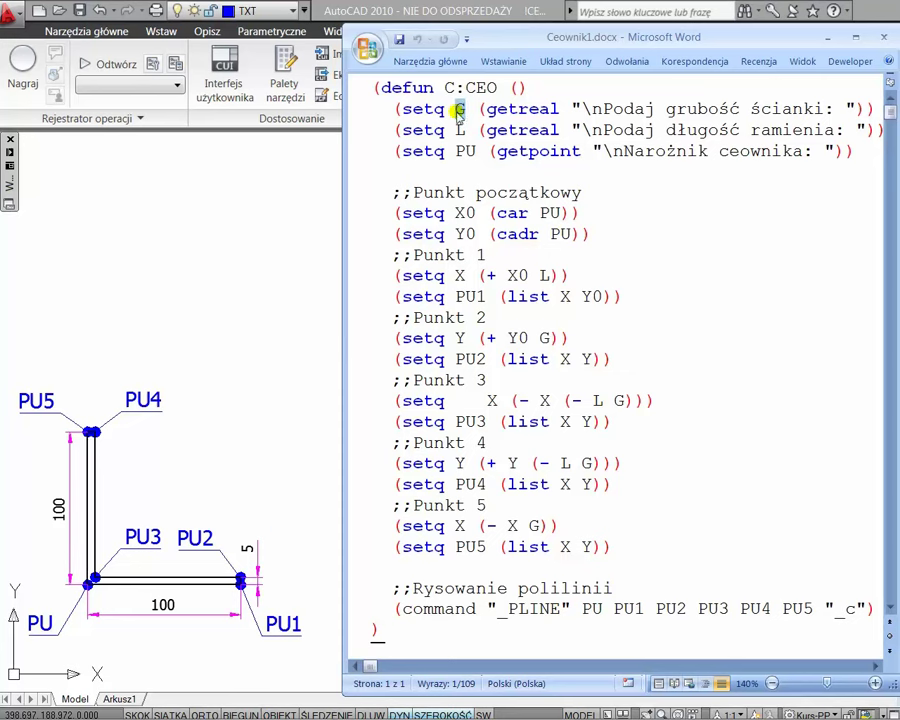
{"action": "mouse_move", "coordinate": [480, 110]}
{"action": "left_mouse_down"}
{"action": "mouse_move", "coordinate": [864, 110]}
{"action": "mouse_move", "coordinate": [585, 110]}
{"action": "left_mouse_up"}
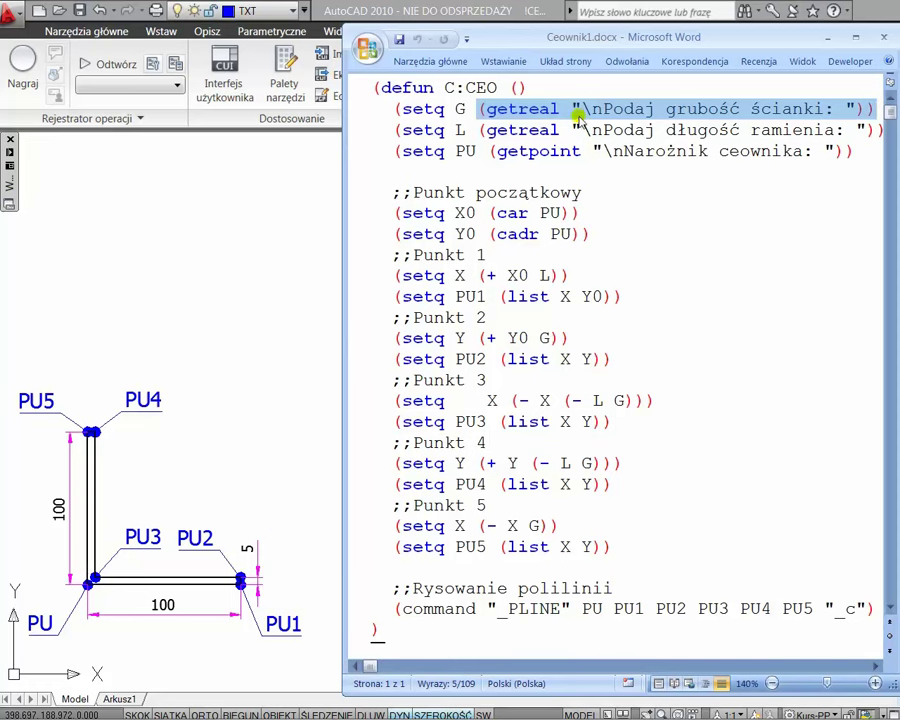
{"action": "left_click", "coordinate": [533, 108]}
{"action": "double_click", "coordinate": [533, 108]}
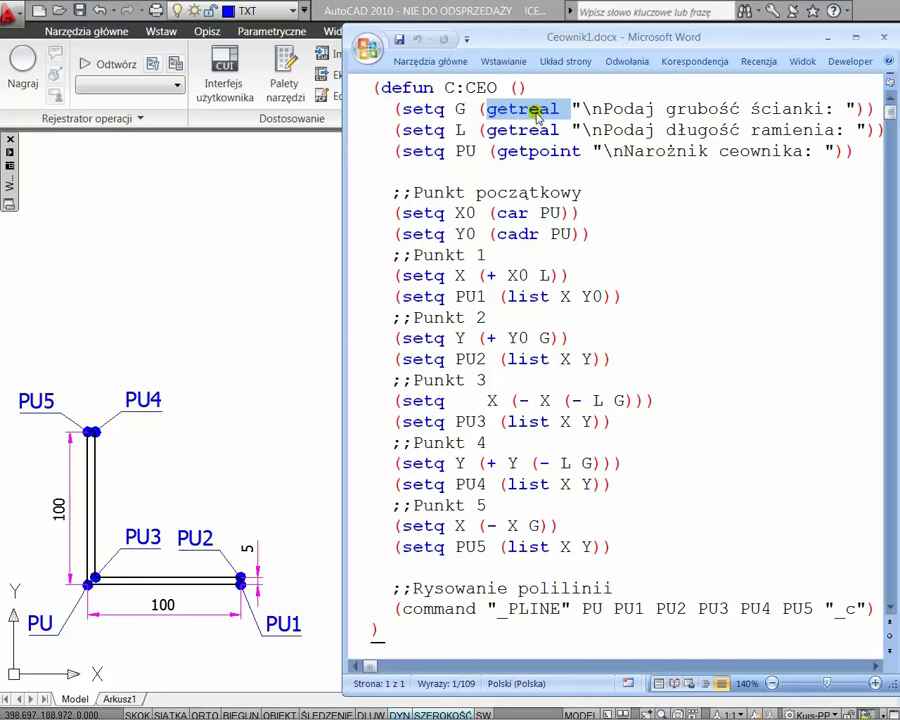
{"action": "left_click_drag", "start_coordinate": [603, 110], "coordinate": [830, 117]}
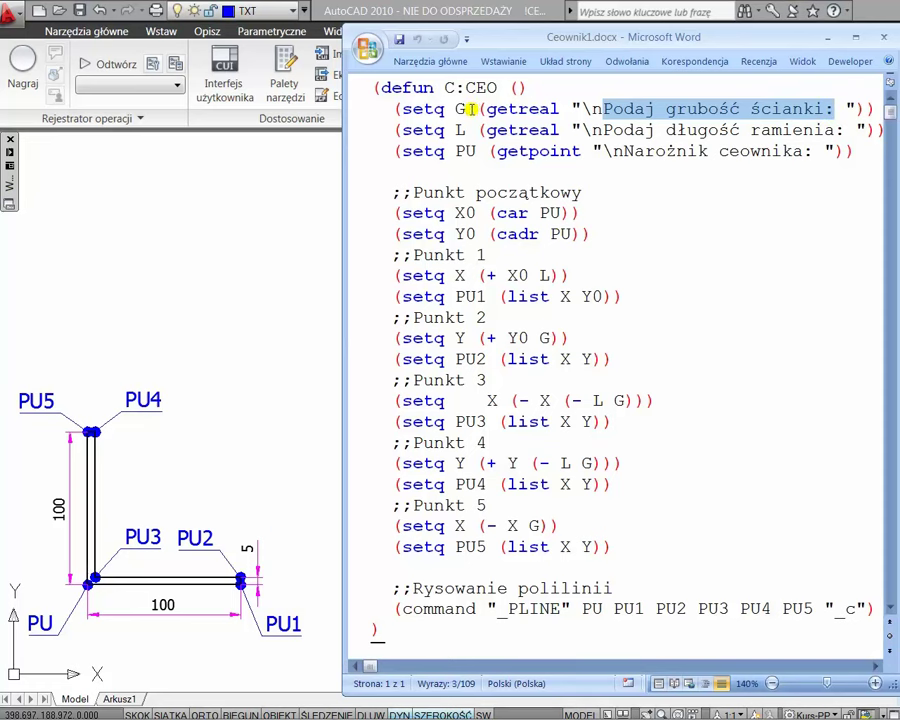
{"action": "double_click", "coordinate": [428, 132]}
{"action": "left_click", "coordinate": [458, 131]}
{"action": "double_click", "coordinate": [458, 131]}
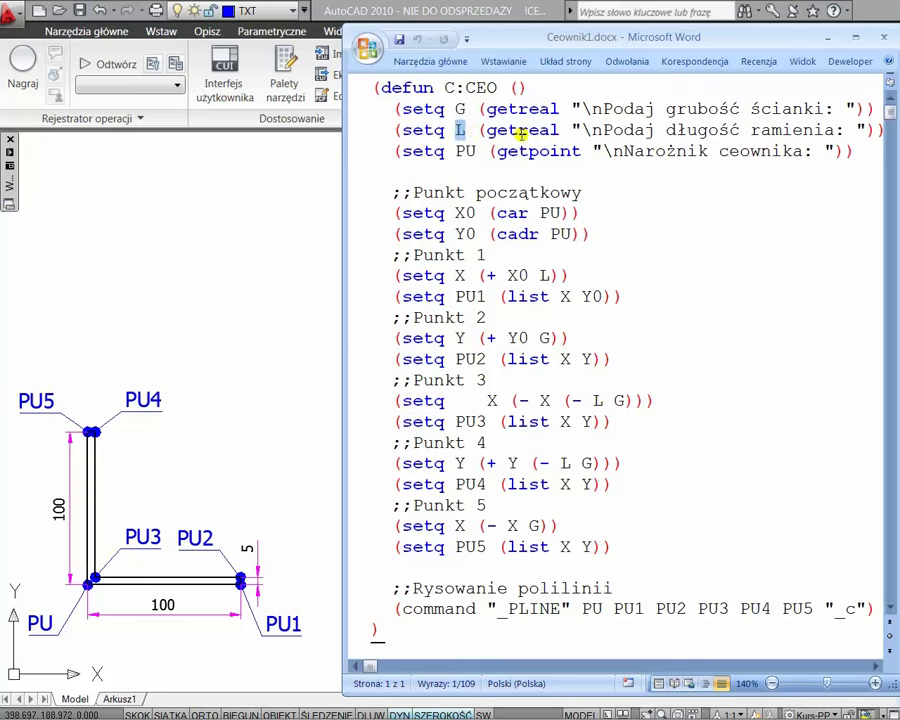
{"action": "left_click_drag", "start_coordinate": [603, 131], "coordinate": [845, 134]}
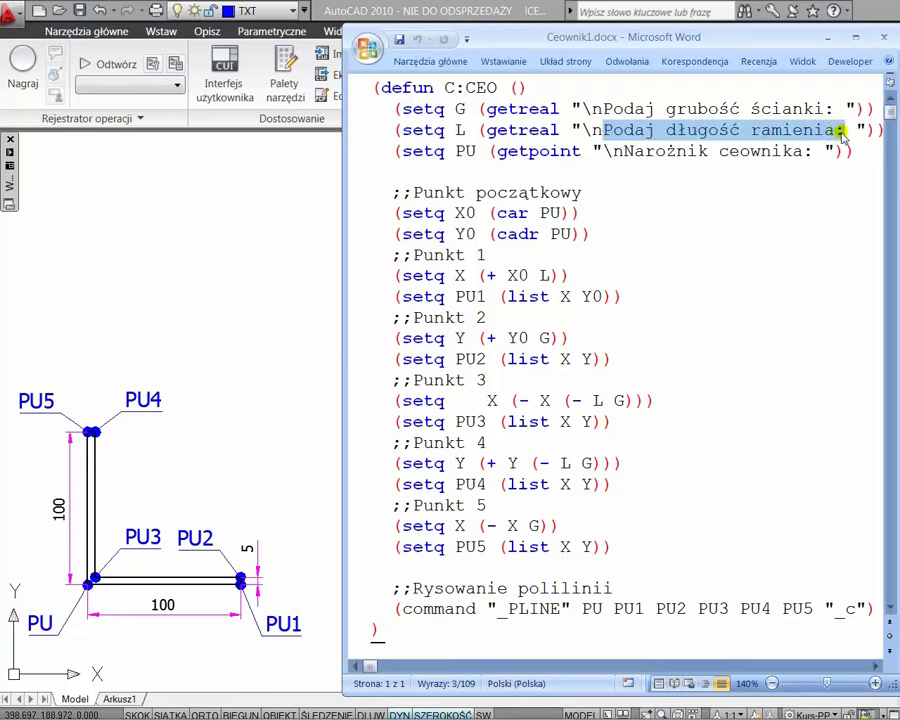
{"action": "left_click_drag", "start_coordinate": [455, 151], "coordinate": [476, 152]}
{"action": "double_click", "coordinate": [465, 157]}
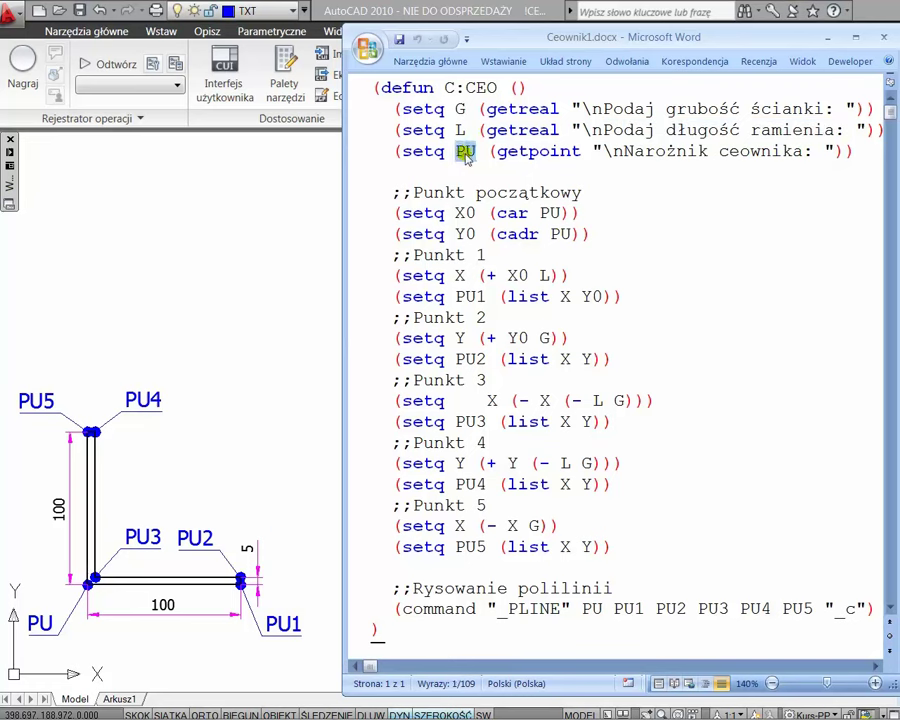
{"action": "double_click", "coordinate": [533, 157]}
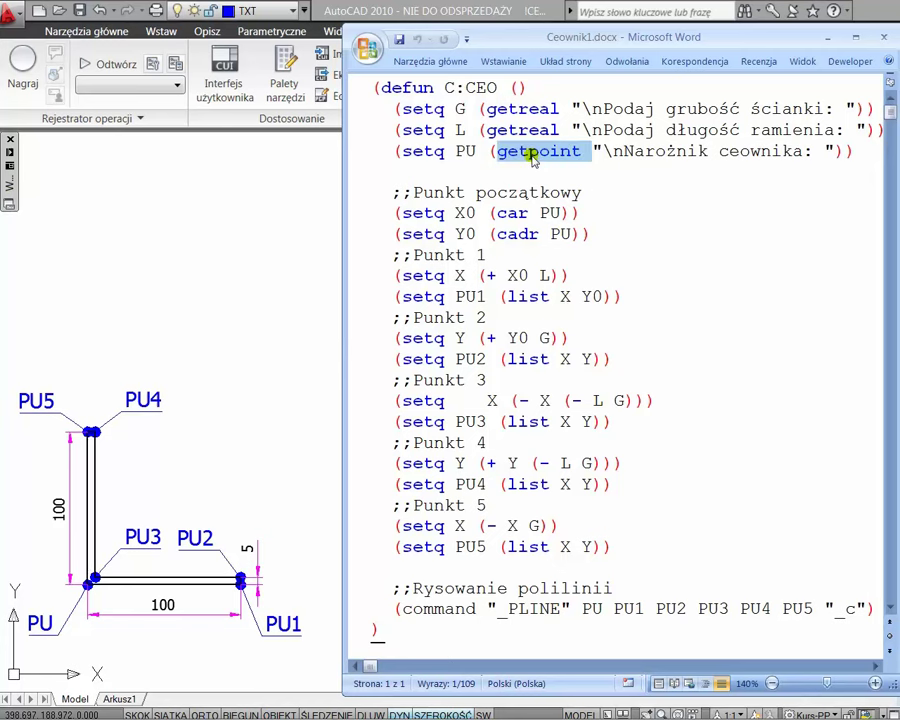
{"action": "left_click_drag", "start_coordinate": [624, 151], "coordinate": [810, 152]}
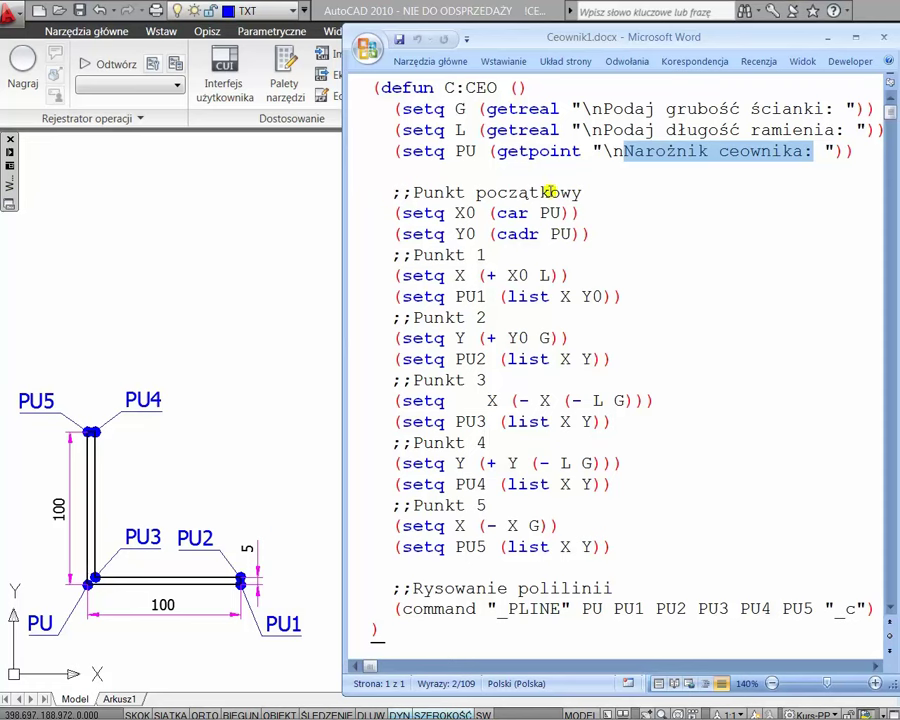
{"action": "left_click", "coordinate": [471, 213]}
{"action": "double_click", "coordinate": [470, 213]}
{"action": "double_click", "coordinate": [465, 234]}
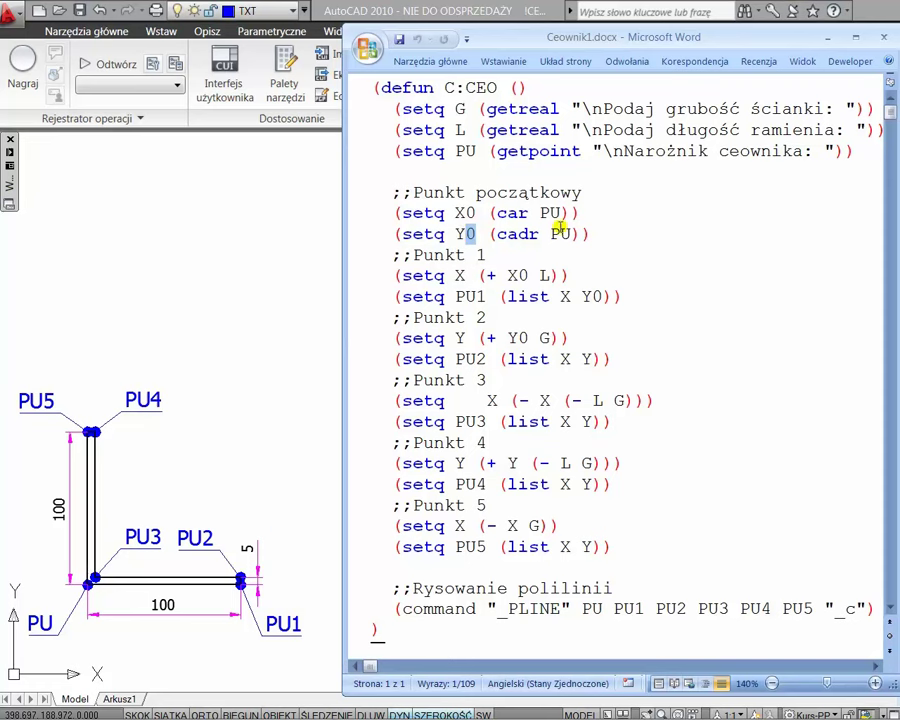
{"action": "double_click", "coordinate": [551, 213]}
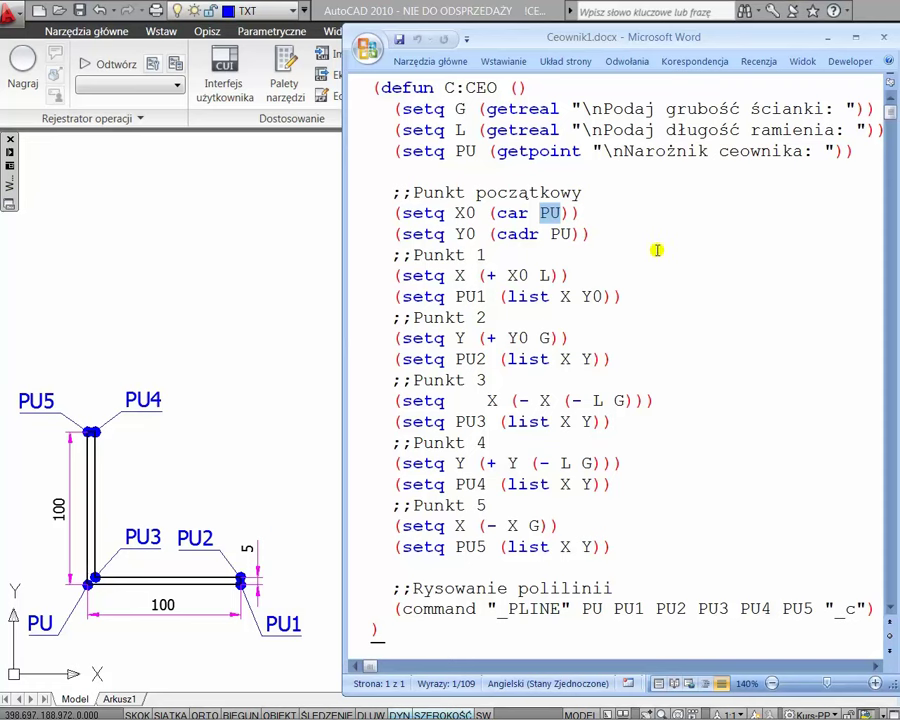
{"action": "double_click", "coordinate": [524, 234]}
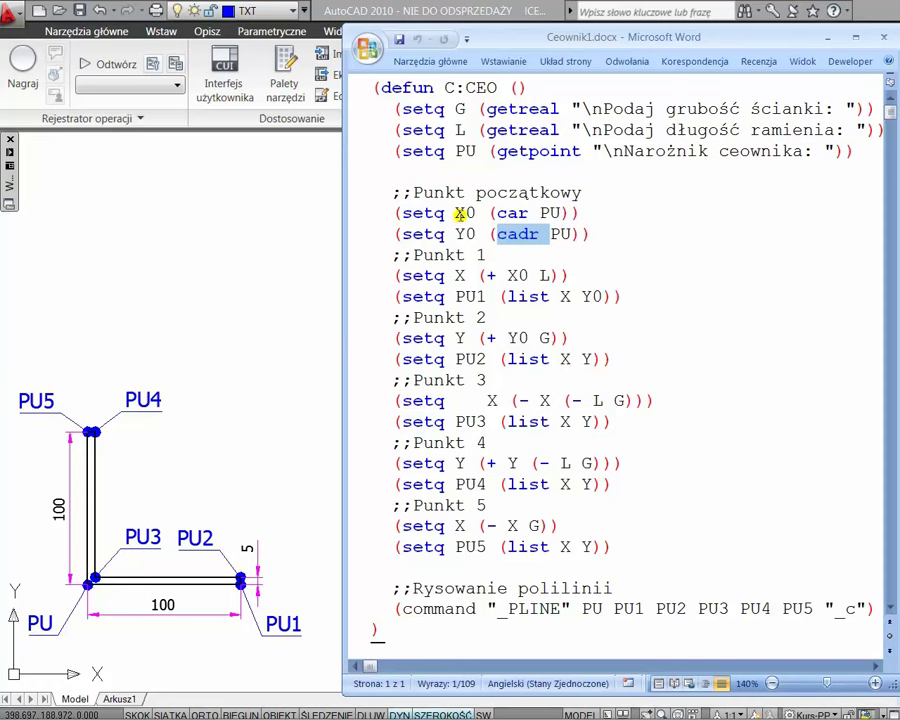
{"action": "left_click", "coordinate": [656, 224]}
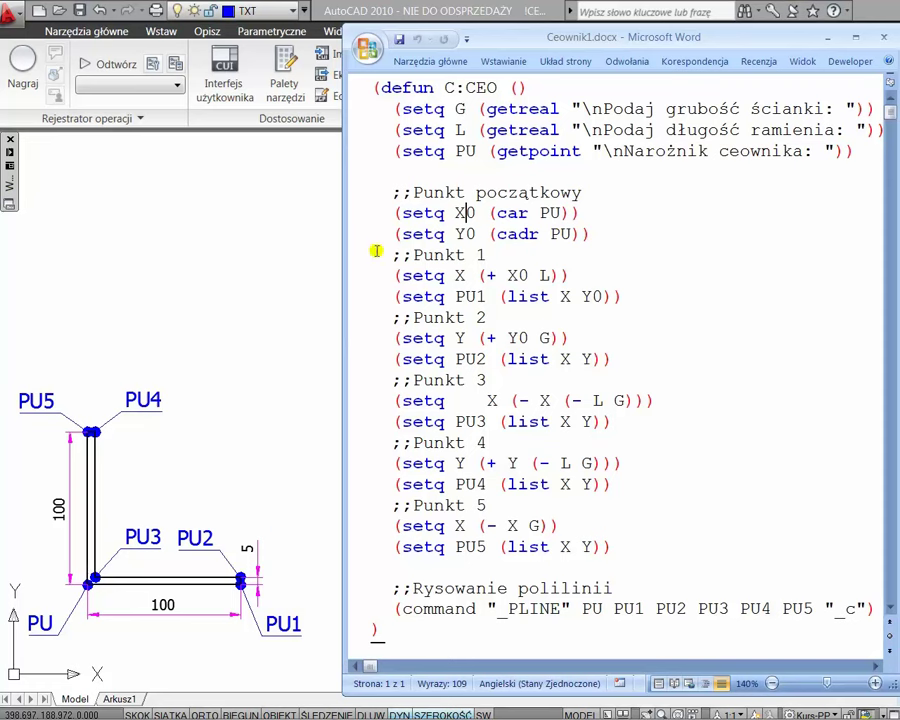
{"action": "left_click", "coordinate": [466, 214]}
{"action": "left_click", "coordinate": [352, 156]}
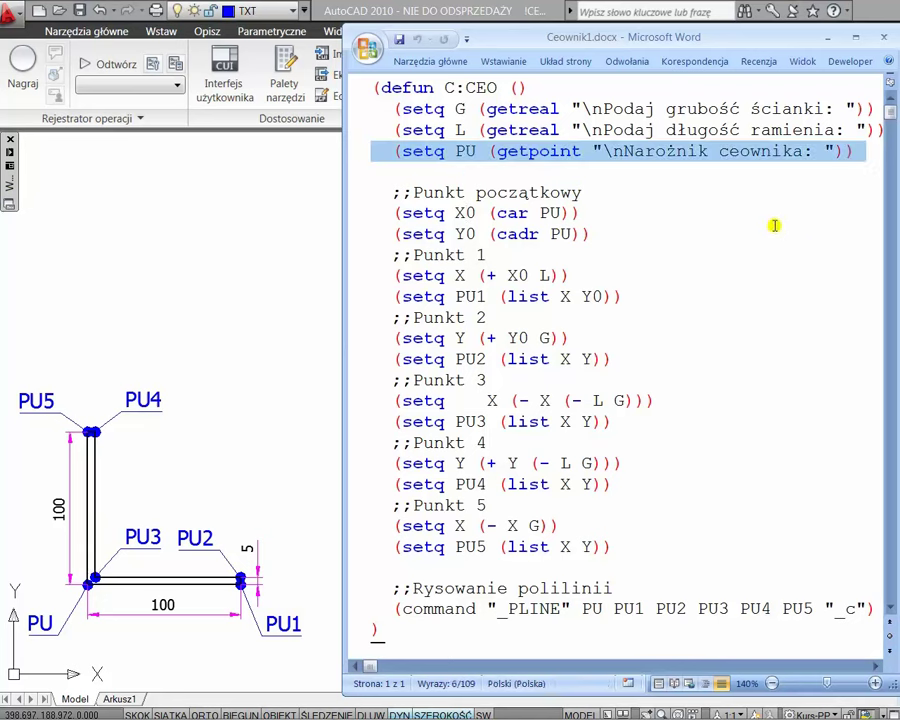
{"action": "left_click", "coordinate": [352, 216]}
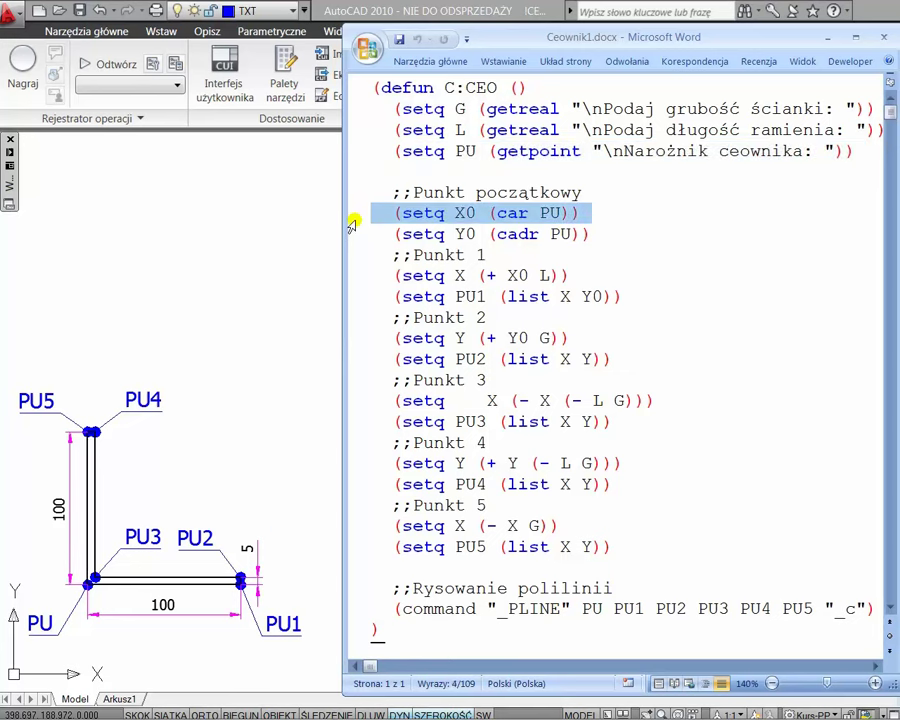
{"action": "left_click", "coordinate": [353, 238]}
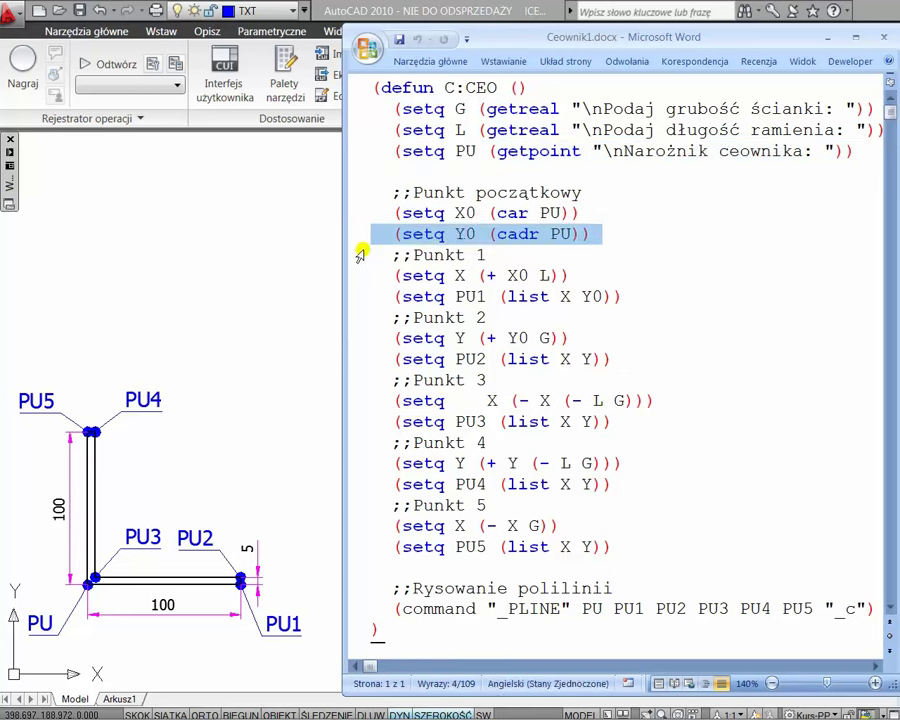
{"action": "left_click", "coordinate": [354, 259]}
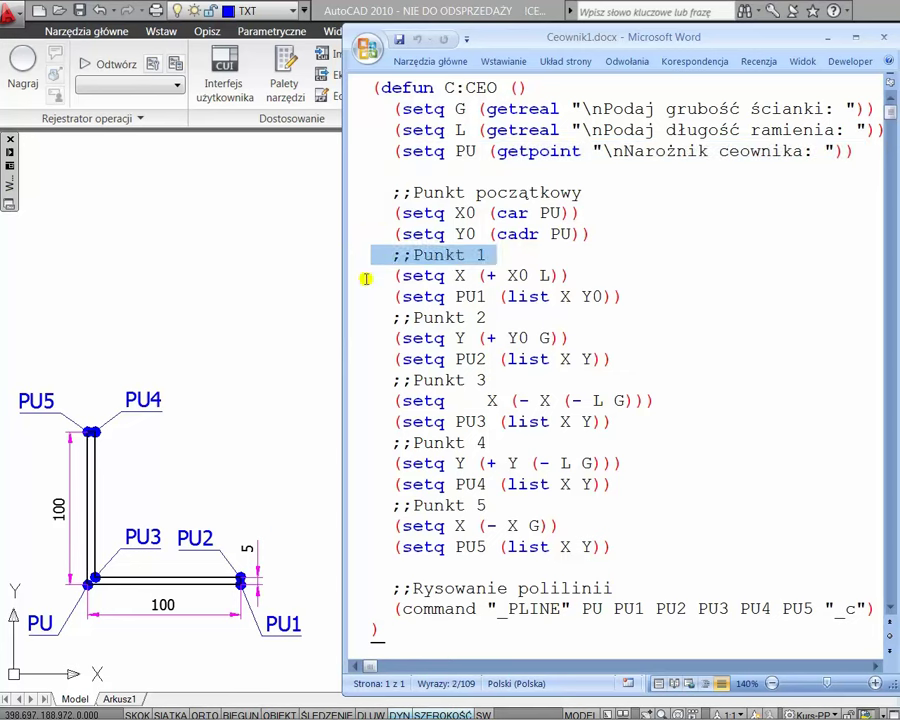
{"action": "left_click", "coordinate": [366, 278]}
{"action": "left_click", "coordinate": [349, 281]}
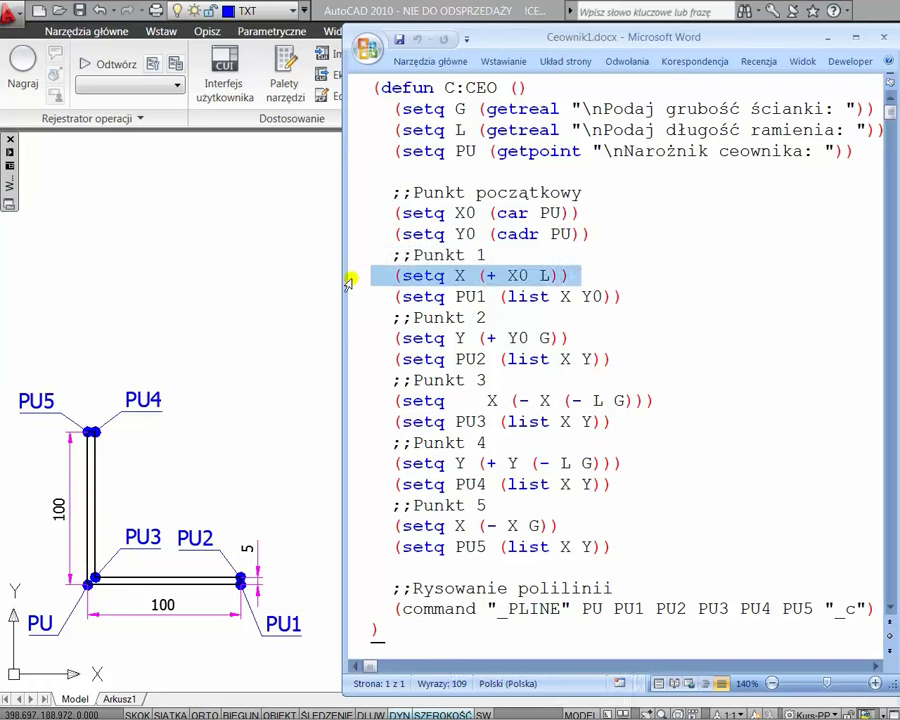
{"action": "double_click", "coordinate": [488, 275]}
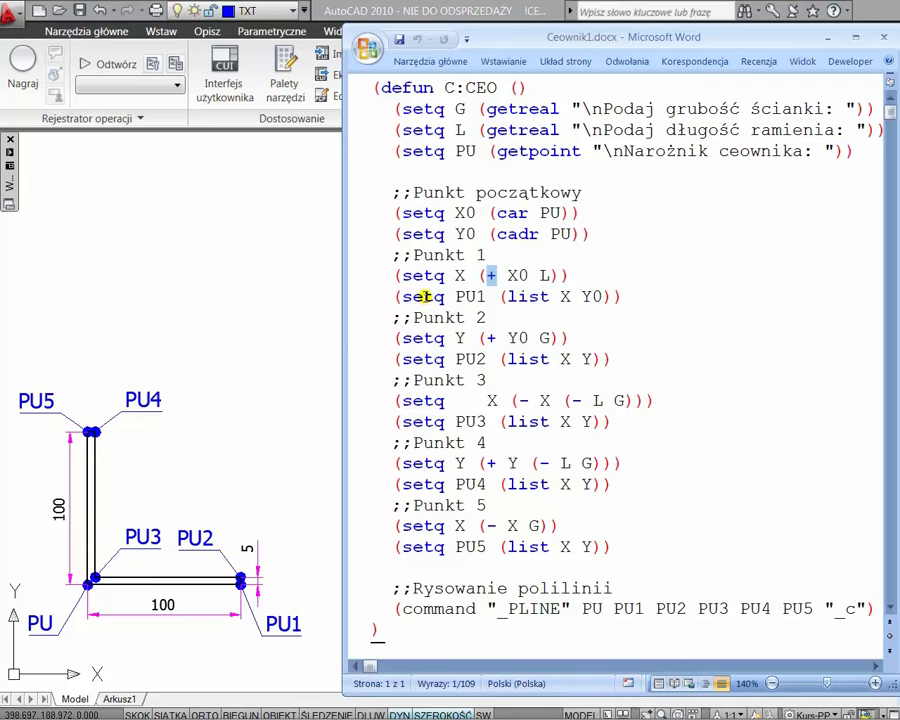
{"action": "left_click_drag", "start_coordinate": [404, 296], "coordinate": [424, 296]}
{"action": "left_click_drag", "start_coordinate": [484, 296], "coordinate": [458, 296]}
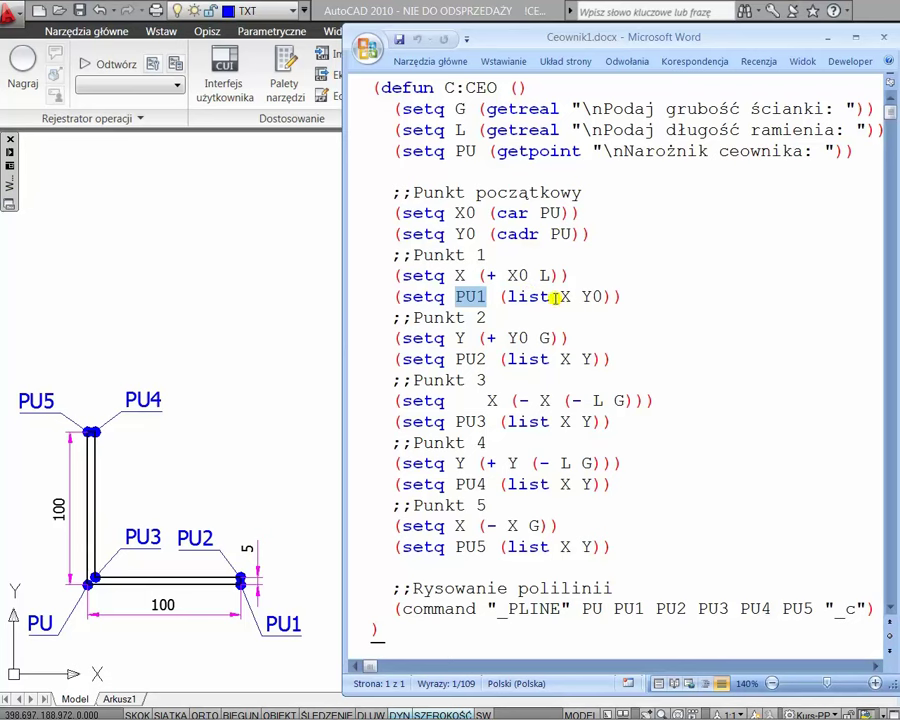
{"action": "left_click_drag", "start_coordinate": [559, 296], "coordinate": [603, 296]}
{"action": "scroll", "coordinate": [630, 308], "scroll_direction": "down", "scroll_amount": 1}
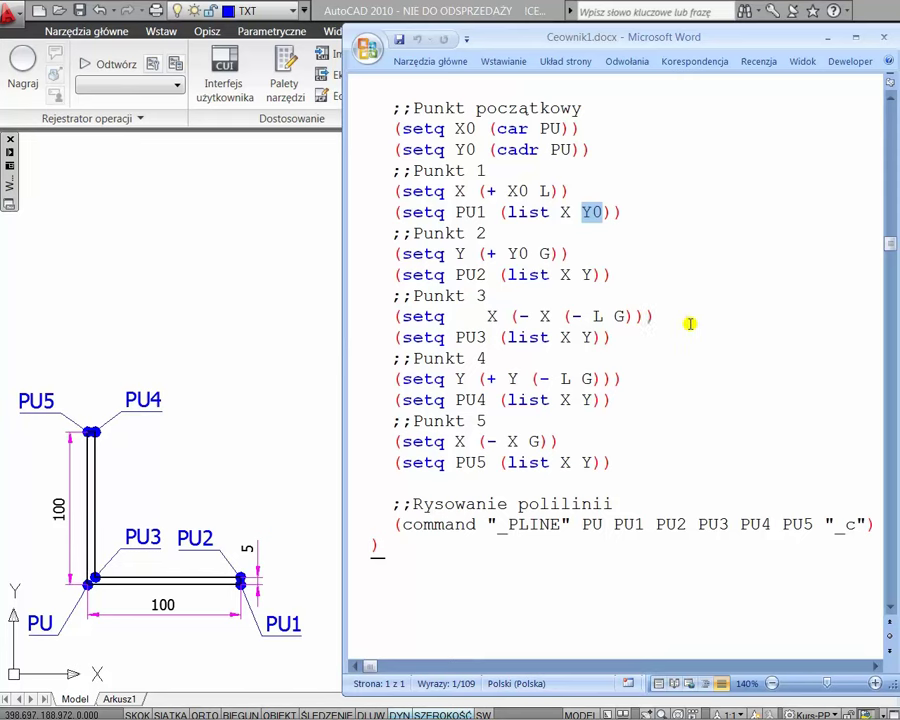
{"action": "left_click", "coordinate": [690, 323]}
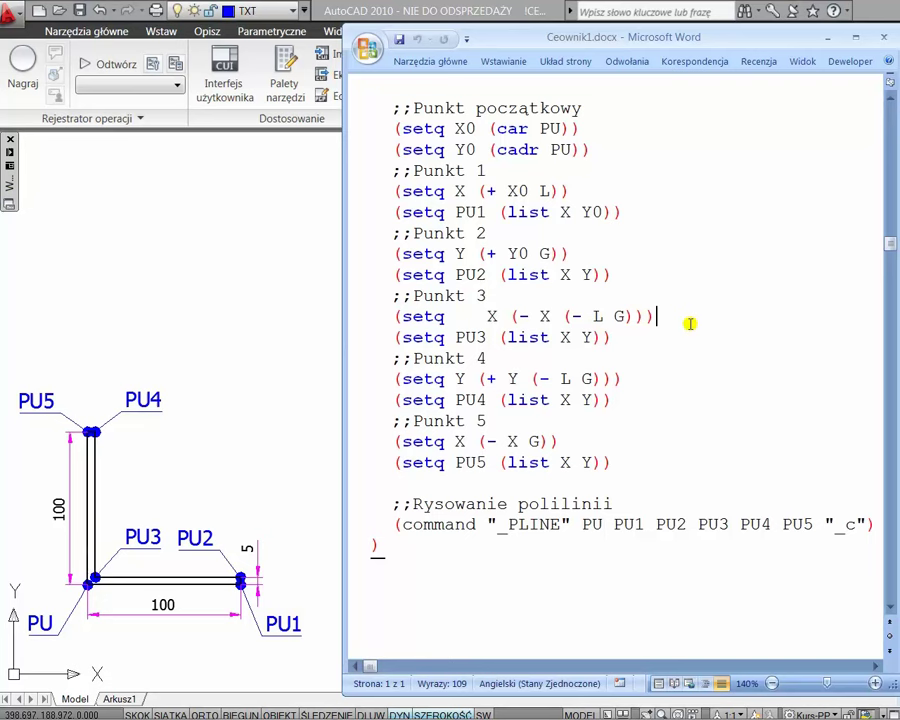
{"action": "double_click", "coordinate": [470, 212]}
{"action": "double_click", "coordinate": [472, 274]}
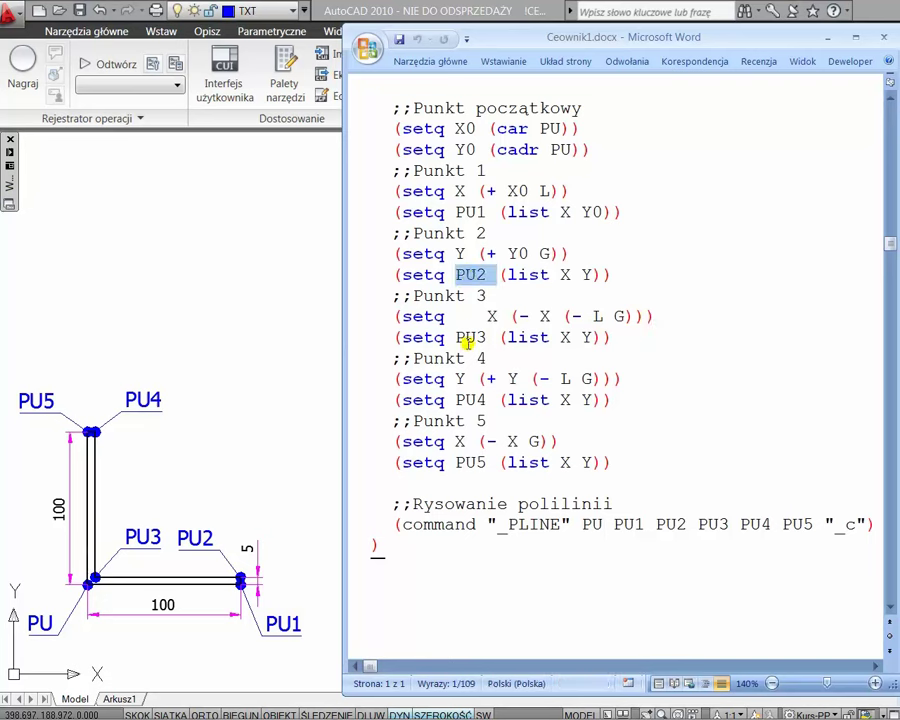
{"action": "double_click", "coordinate": [469, 337]}
{"action": "double_click", "coordinate": [469, 400]}
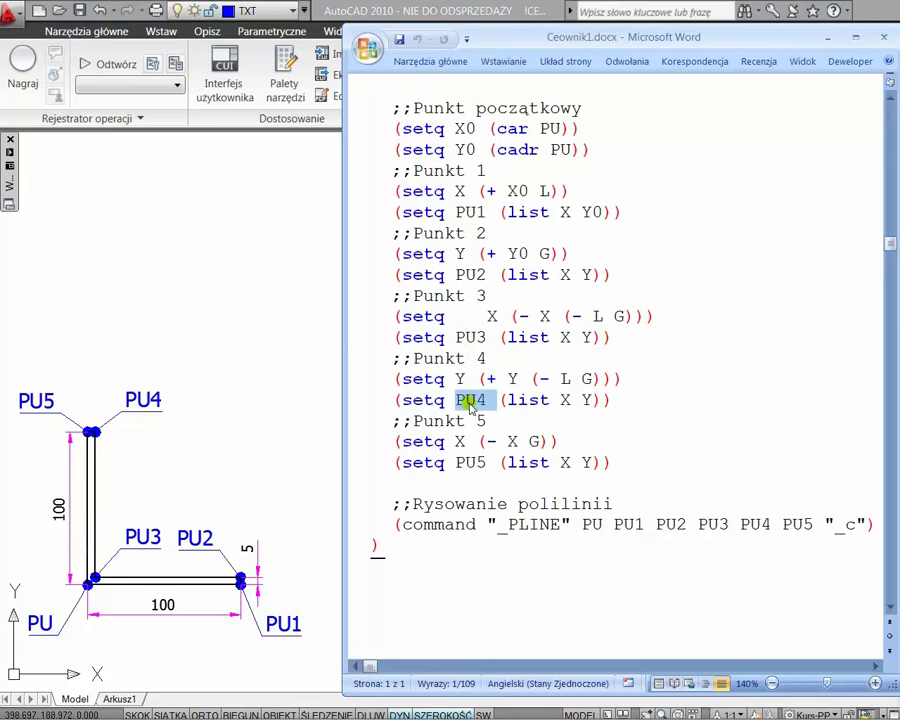
{"action": "double_click", "coordinate": [469, 463]}
{"action": "scroll", "coordinate": [685, 416], "scroll_direction": "down", "scroll_amount": 3}
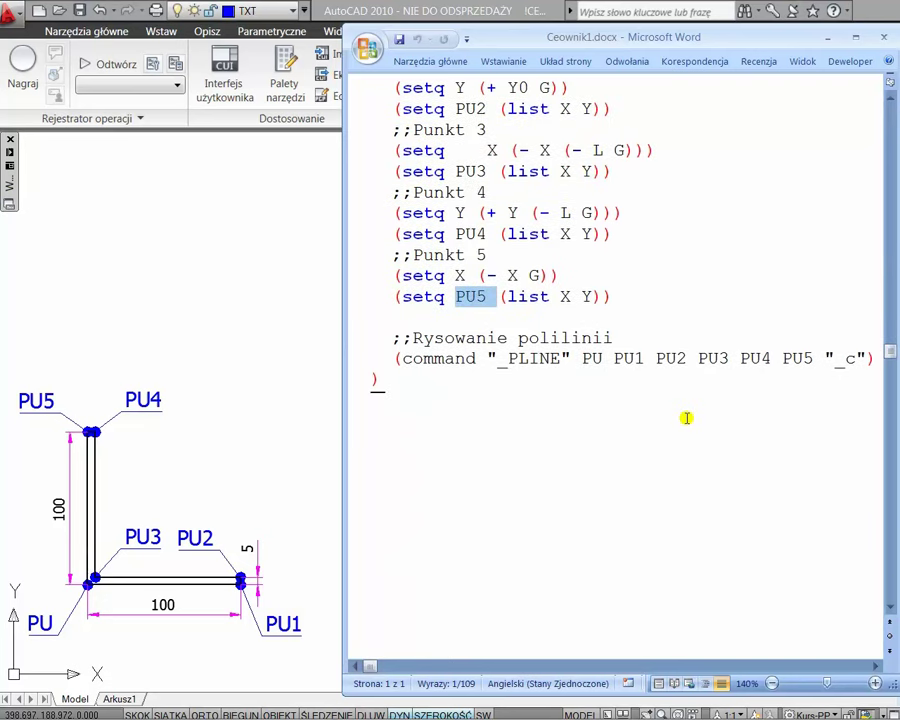
{"action": "left_click", "coordinate": [398, 358]}
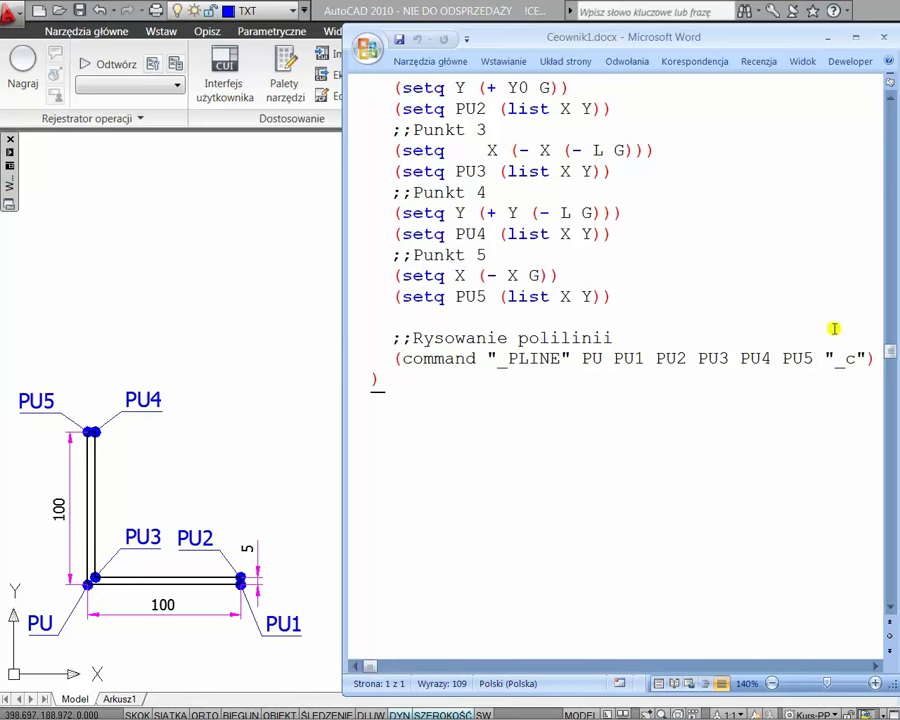
Step: Open Ceownik1.LSP in the Visual LISP editor and maximize it to show the full C:CEO listing
{"action": "left_click", "coordinate": [826, 38]}
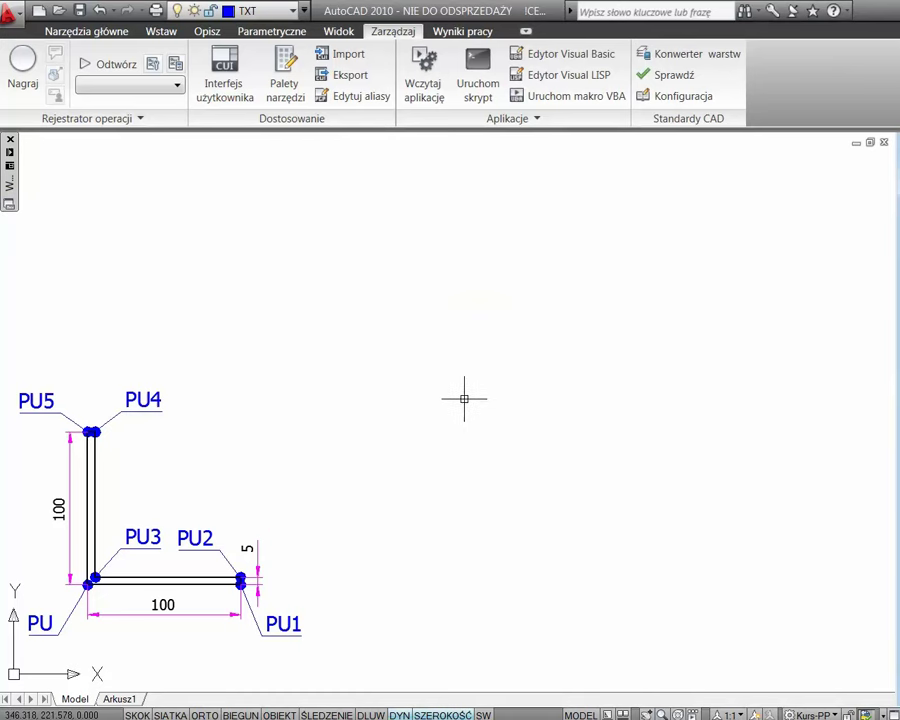
{"action": "left_click", "coordinate": [568, 80]}
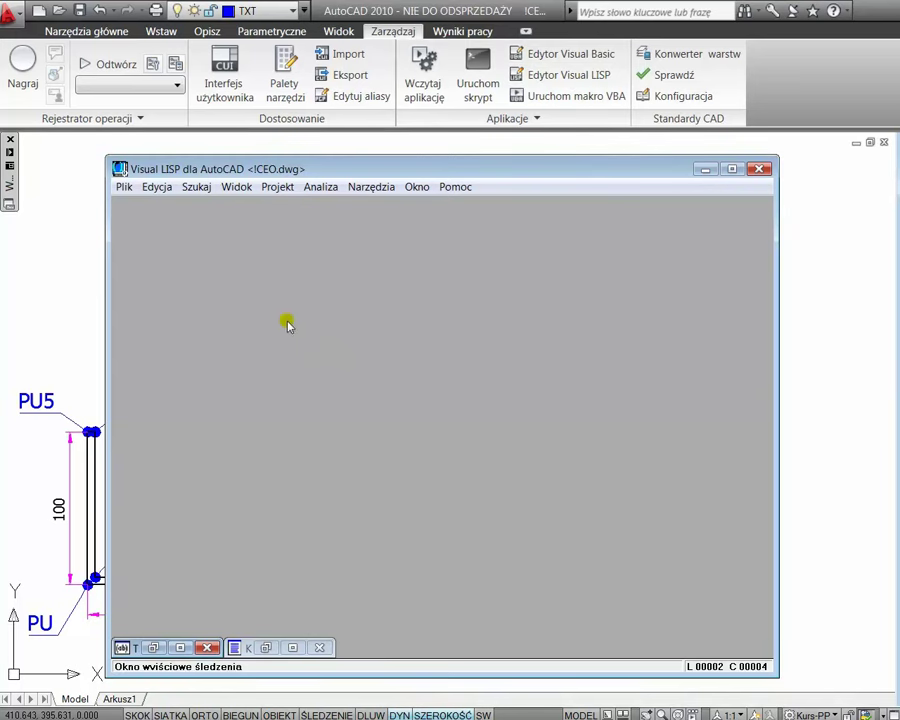
{"action": "left_click", "coordinate": [124, 188]}
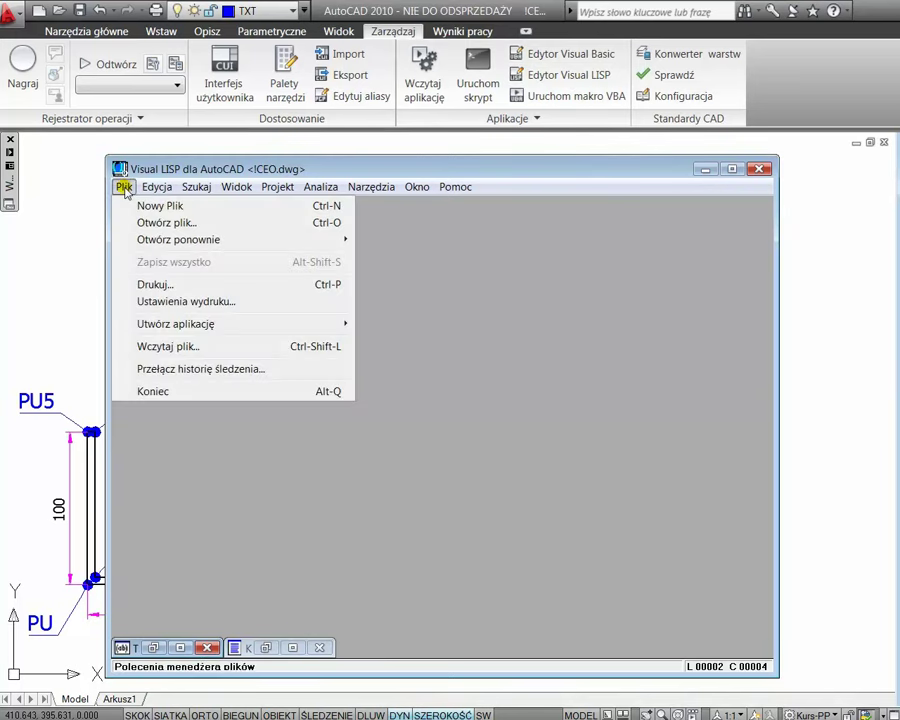
{"action": "left_click", "coordinate": [160, 222]}
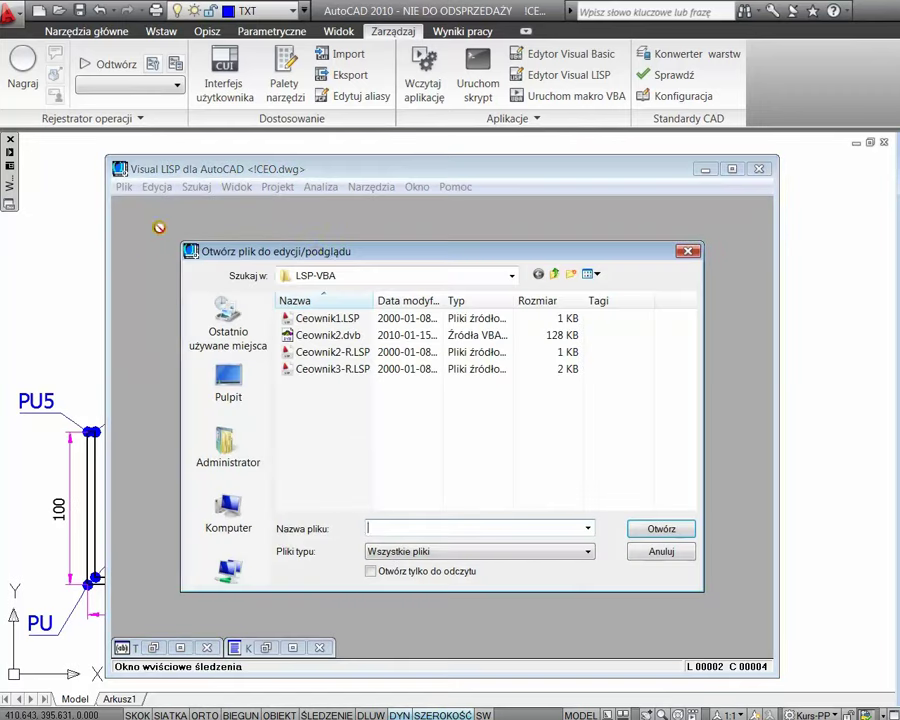
{"action": "double_click", "coordinate": [342, 318]}
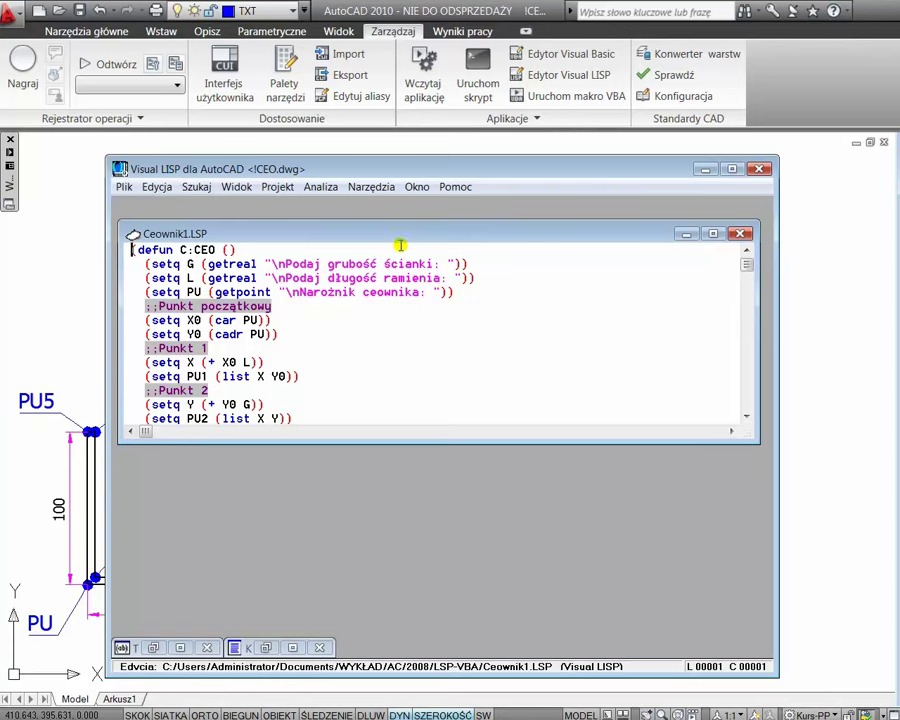
{"action": "double_click", "coordinate": [408, 235]}
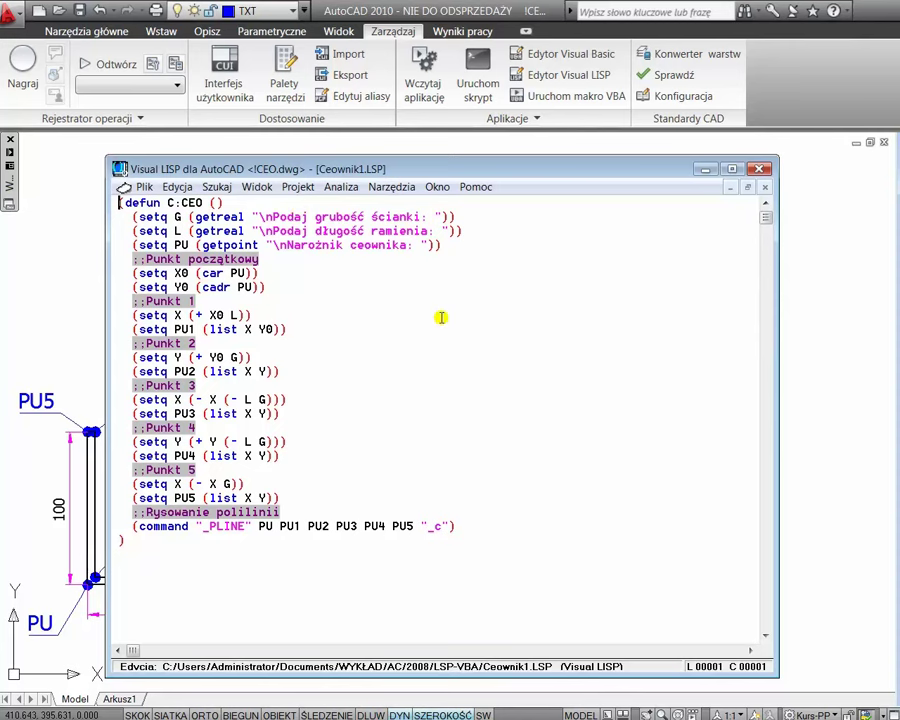
Step: Check the Ceownik1.LSP code in the editor for errors and dismiss the results
{"action": "left_click", "coordinate": [392, 187]}
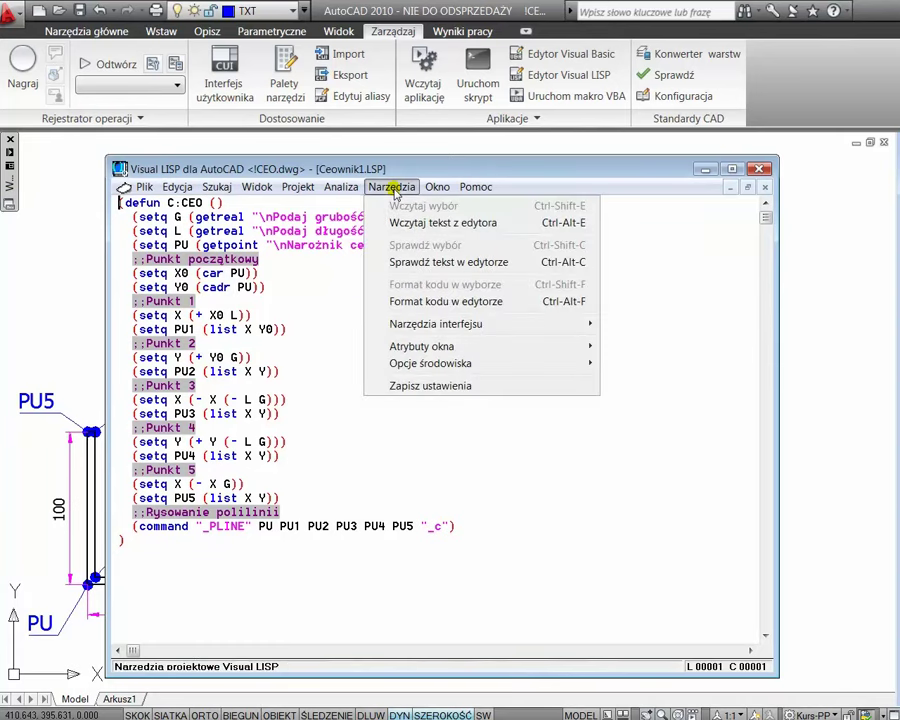
{"action": "left_click", "coordinate": [404, 261]}
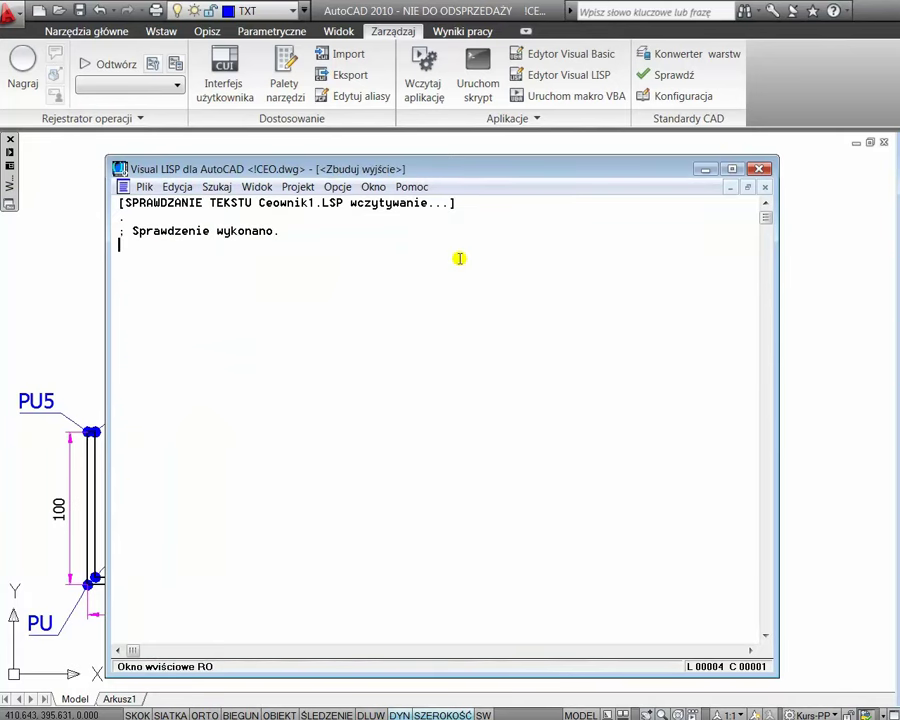
{"action": "left_click", "coordinate": [763, 188]}
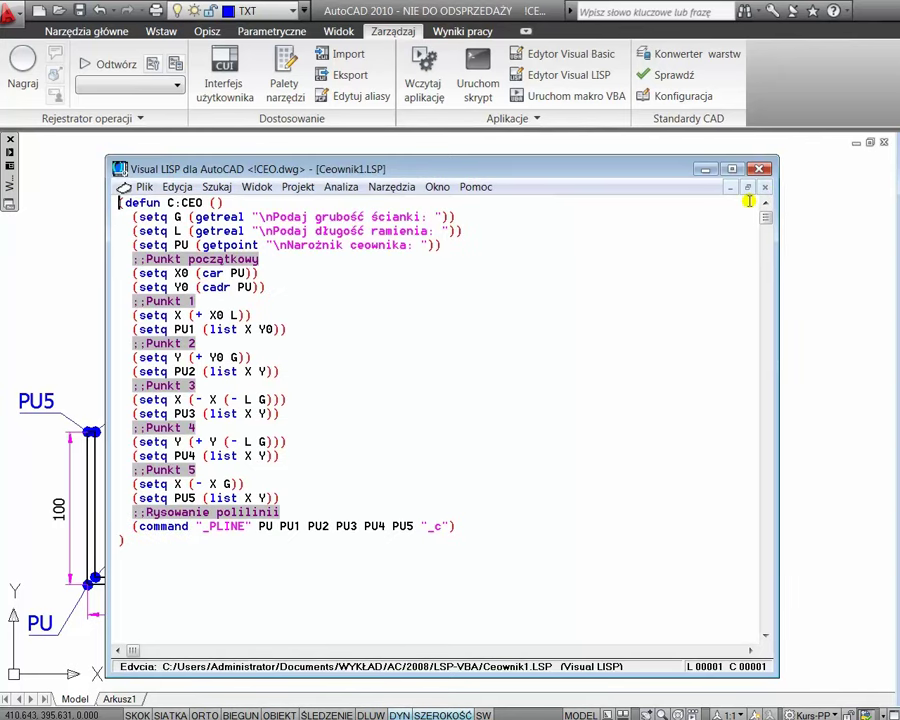
Step: Load the Ceownik1.LSP code into AutoCAD and close the console
{"action": "left_click", "coordinate": [387, 188]}
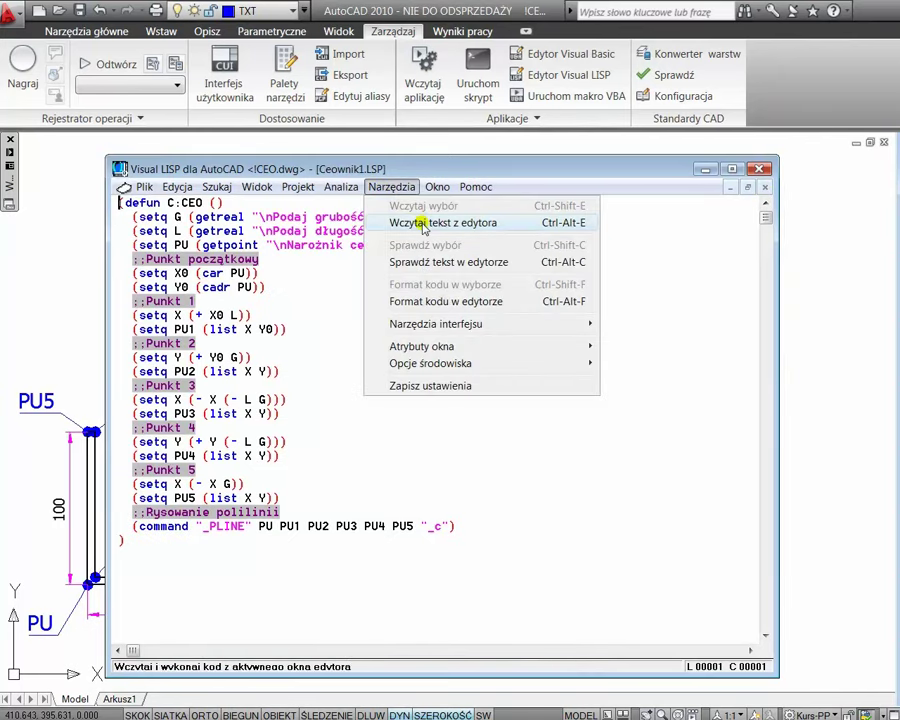
{"action": "left_click", "coordinate": [423, 224]}
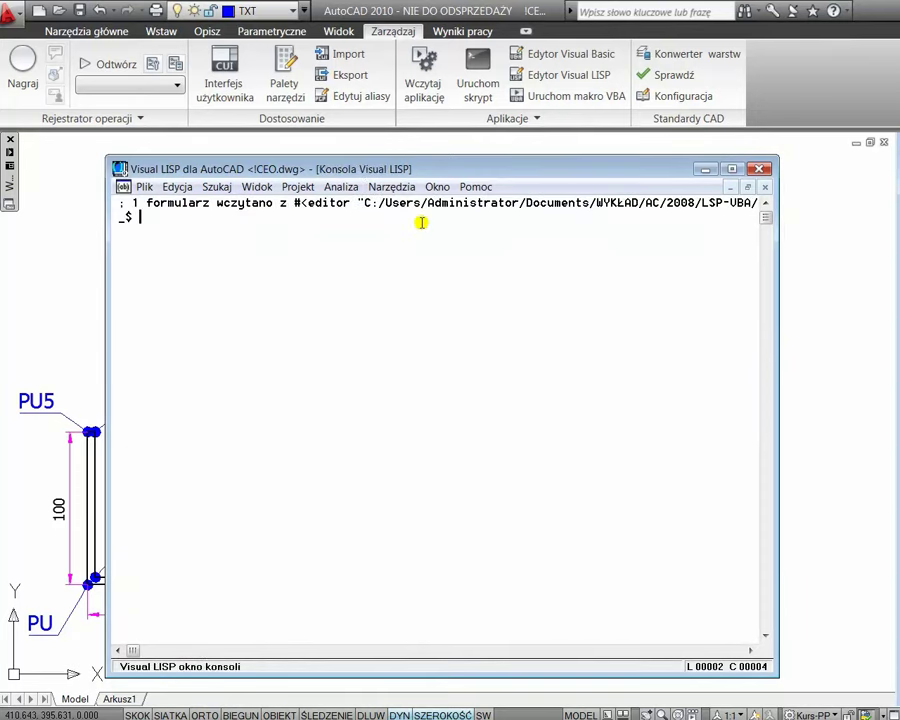
{"action": "left_click", "coordinate": [766, 188]}
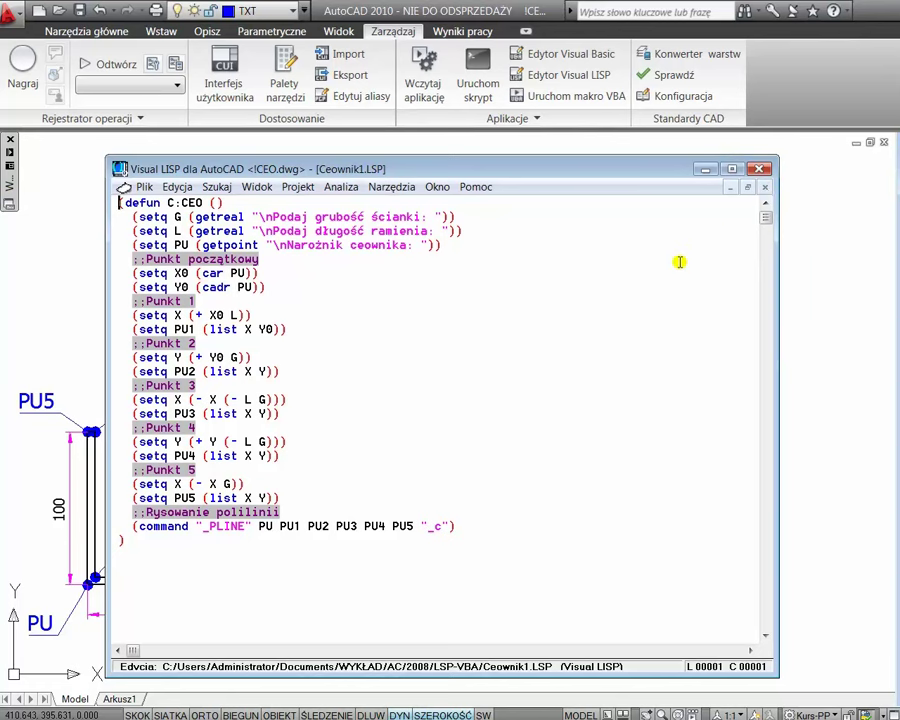
Step: Run ceo with wall thickness 5 and arm length 100, placing the corner in empty space
{"action": "left_click", "coordinate": [704, 168]}
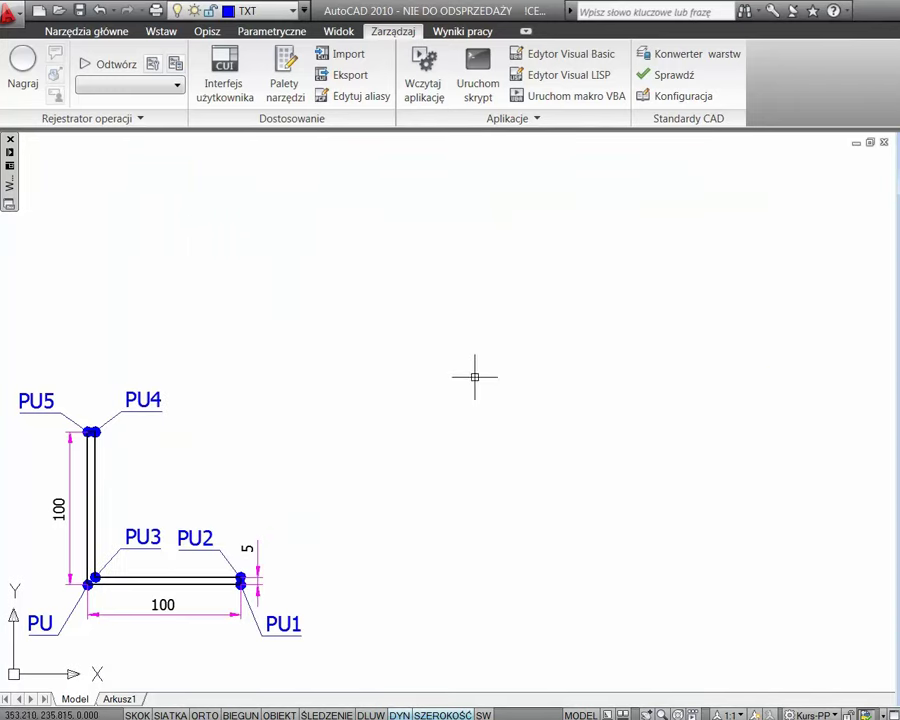
{"action": "left_click", "coordinate": [438, 388]}
{"action": "left_click", "coordinate": [423, 407]}
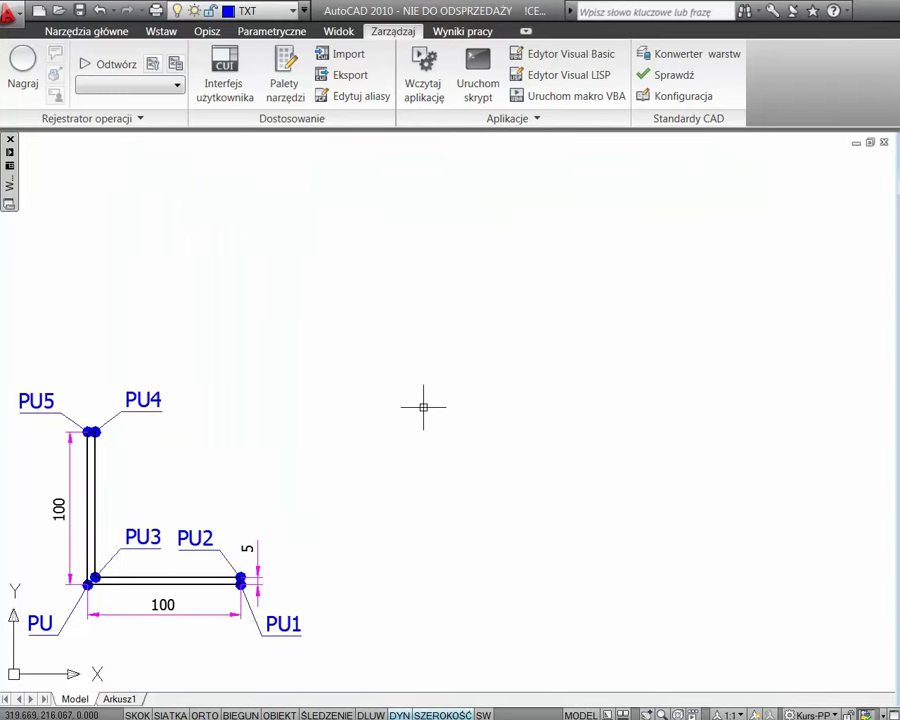
{"action": "type", "text": "ceo"}
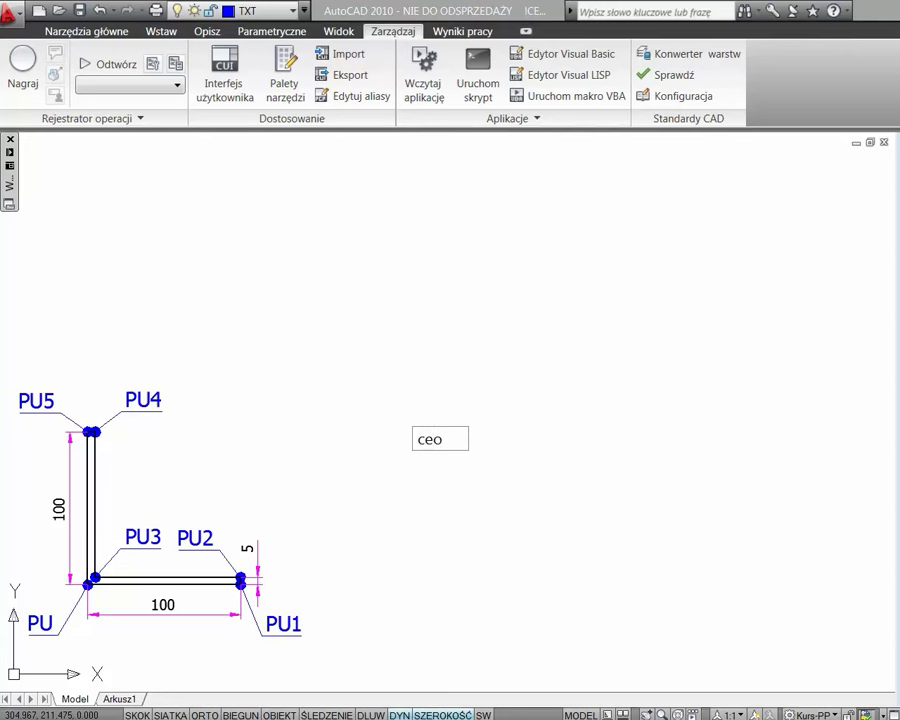
{"action": "key", "text": "Return"}
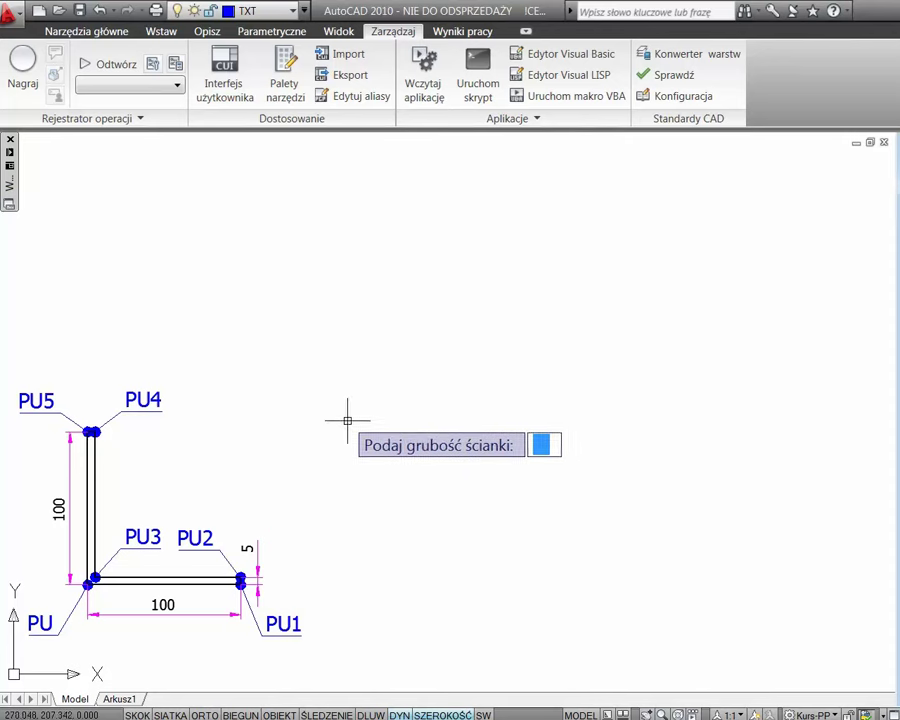
{"action": "type", "text": "5"}
{"action": "key", "text": "Return"}
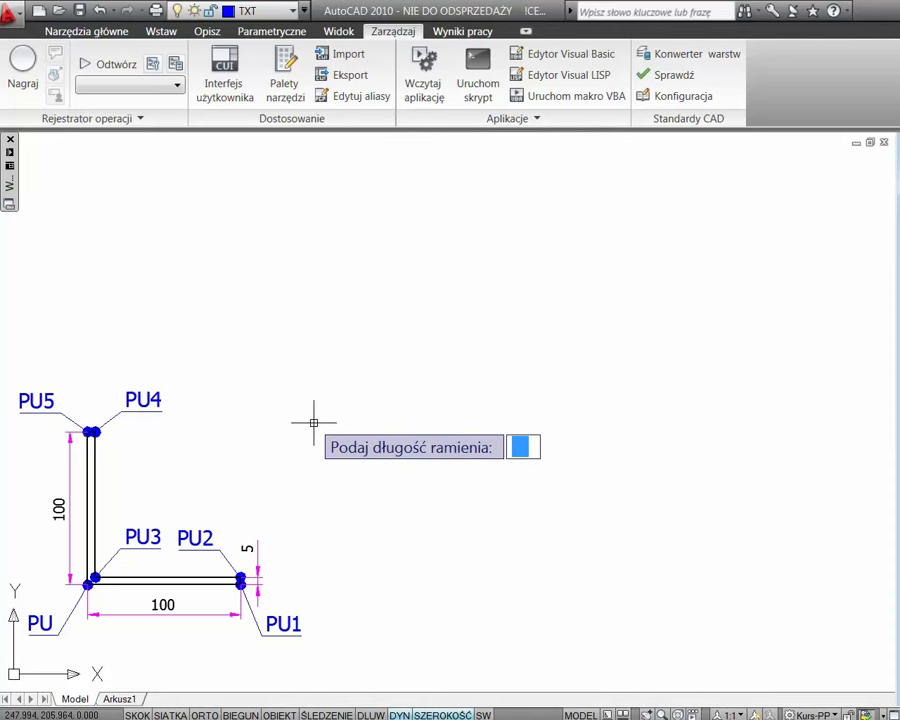
{"action": "type", "text": "100"}
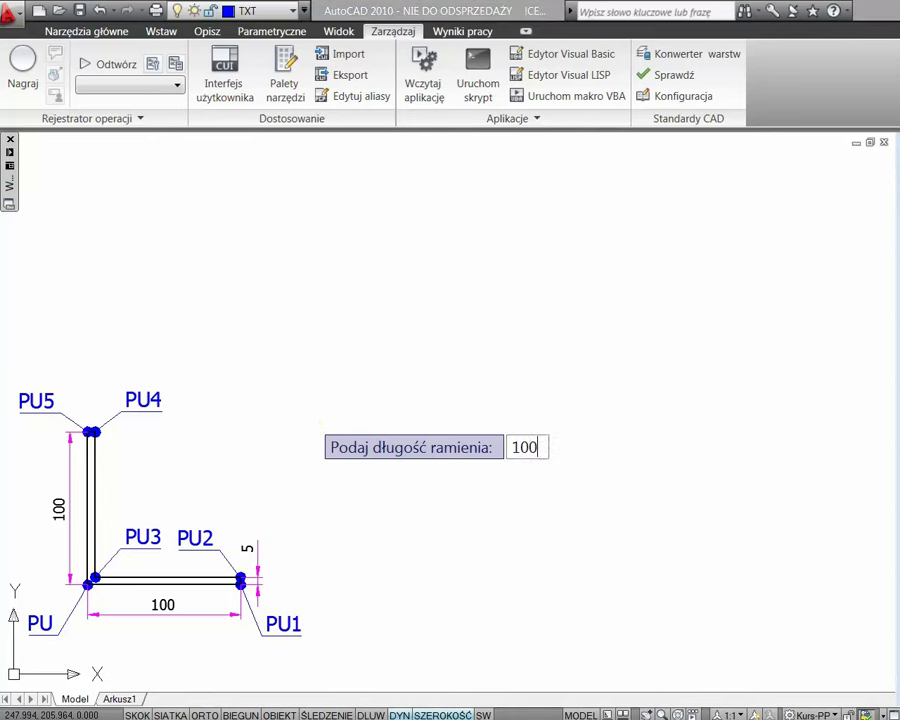
{"action": "key", "text": "Return"}
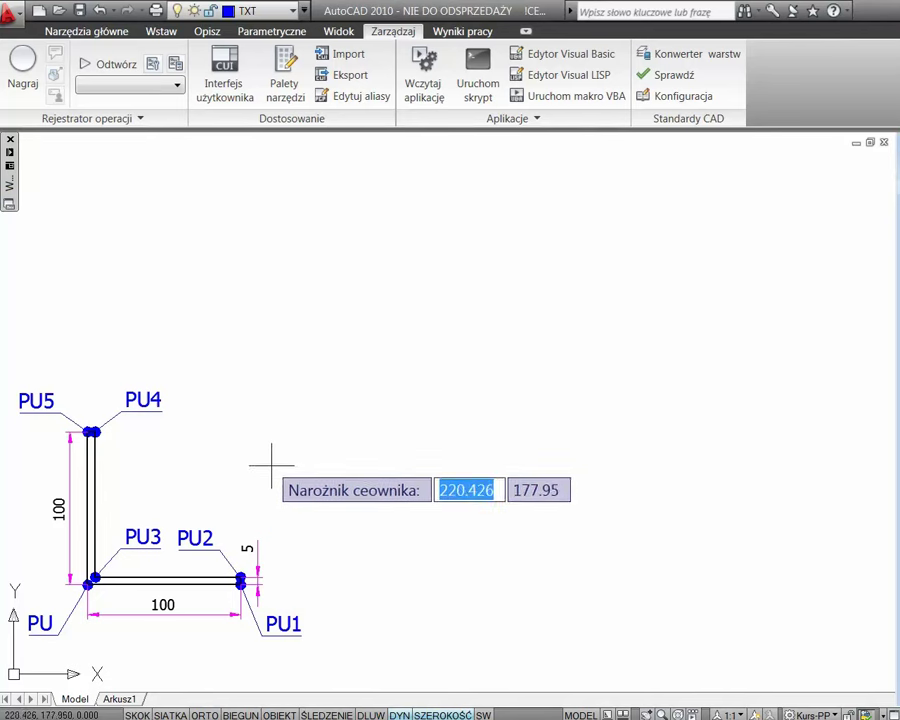
{"action": "left_click", "coordinate": [261, 476]}
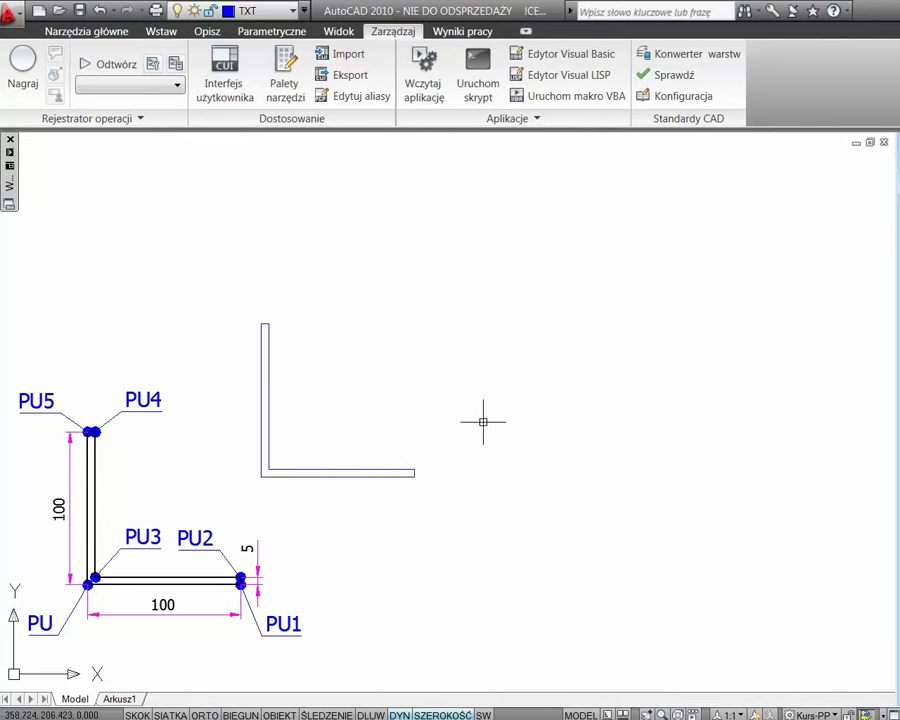
Step: Move the new L profile onto layer 0 and make layer 0 the current layer
{"action": "left_click", "coordinate": [340, 462]}
{"action": "left_click", "coordinate": [322, 488]}
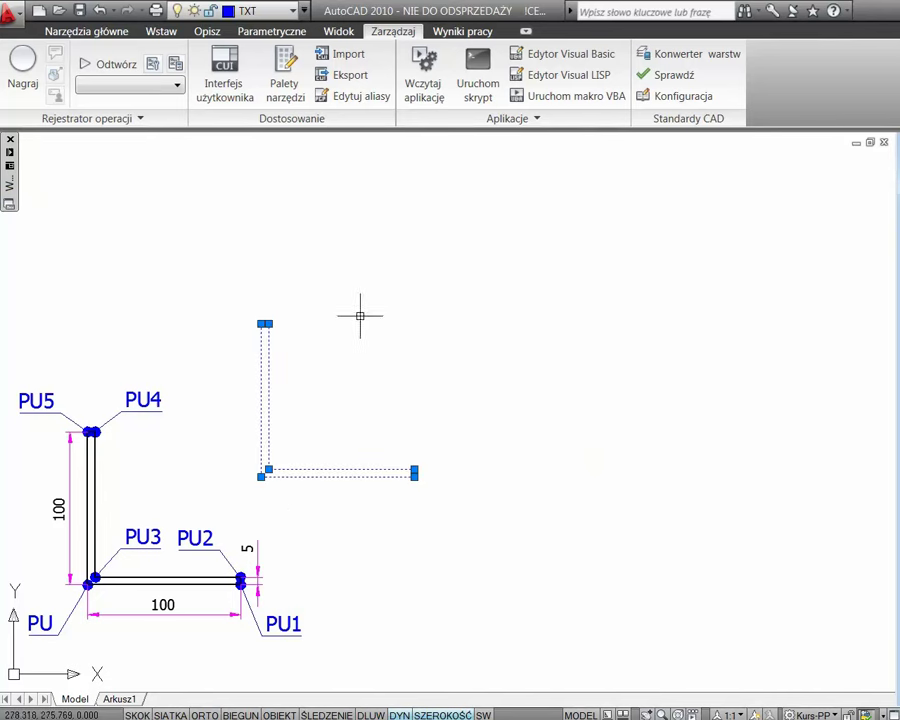
{"action": "left_click", "coordinate": [296, 12]}
{"action": "left_click", "coordinate": [269, 32]}
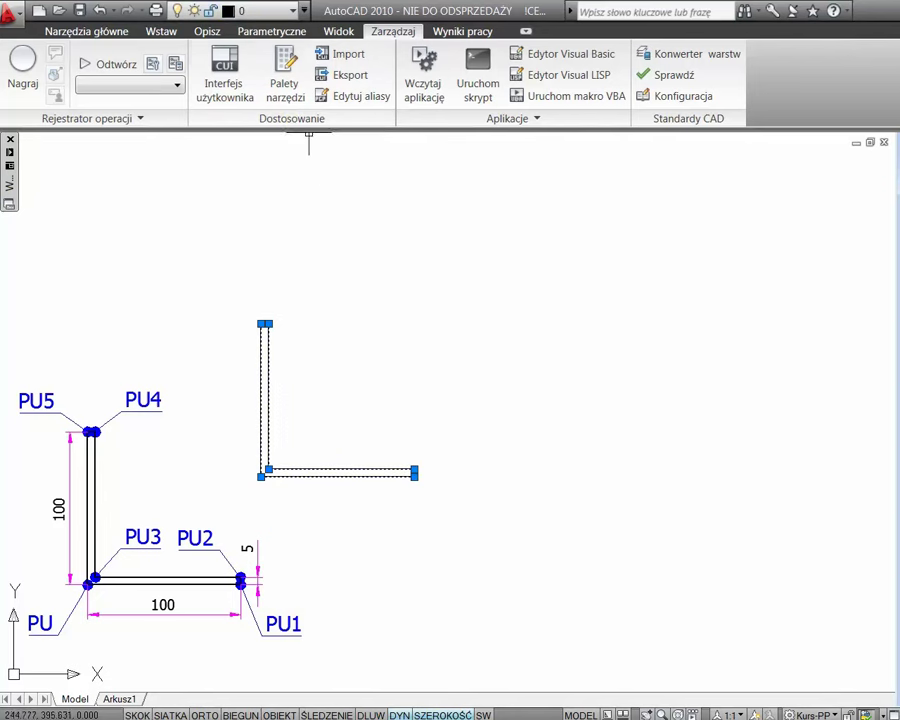
{"action": "key", "text": "Escape"}
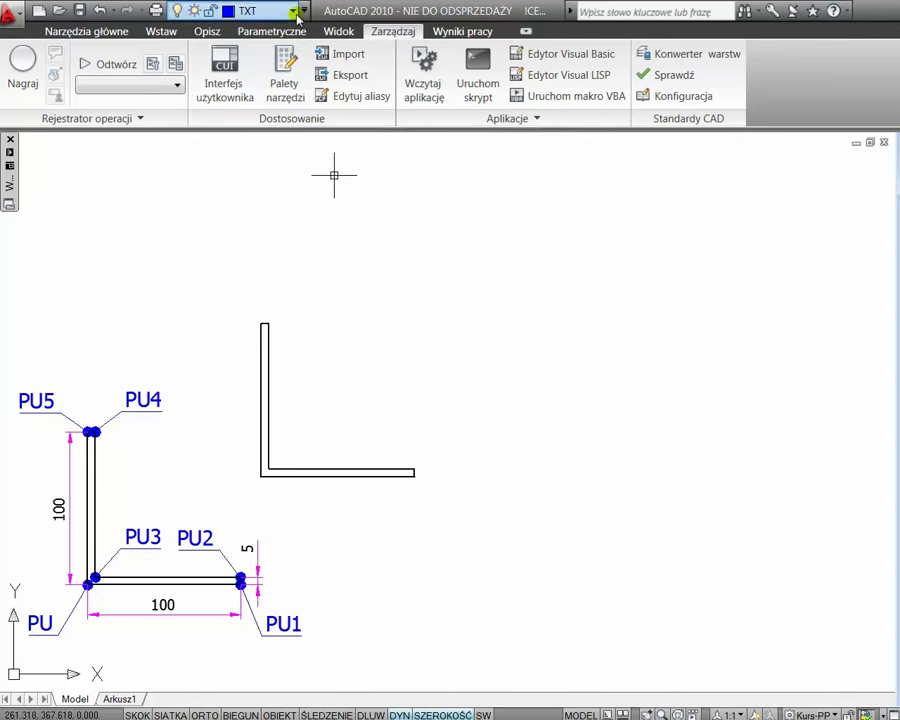
{"action": "left_click", "coordinate": [272, 12]}
{"action": "left_click", "coordinate": [269, 32]}
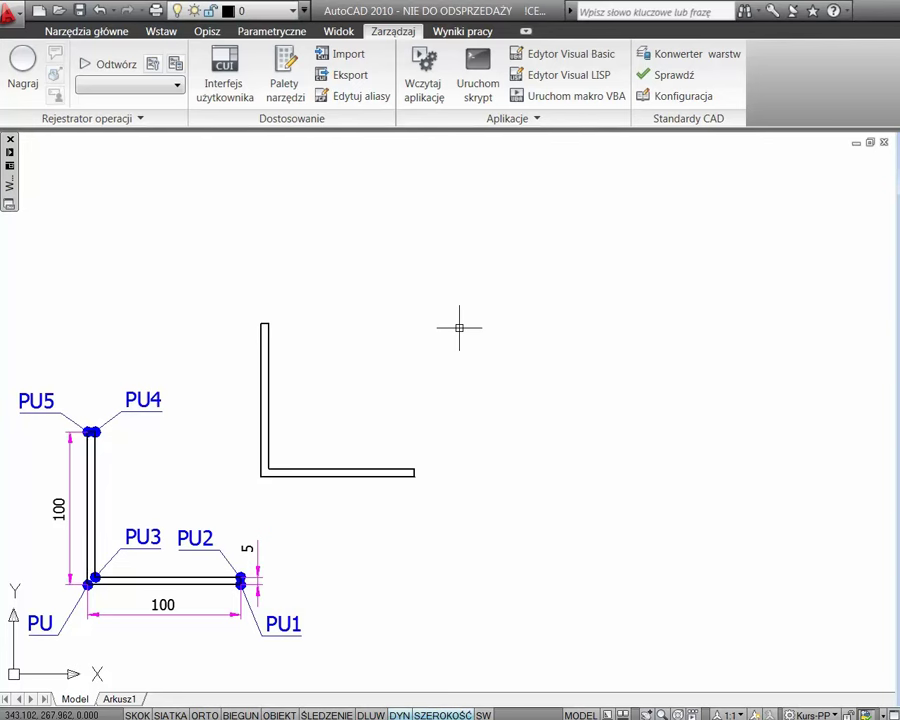
Step: Run the angle-drawing command with wall thickness 50 and arm length 30, picking a corner point
{"action": "type", "text": "ZMCECHY"}
{"action": "key", "text": "Return"}
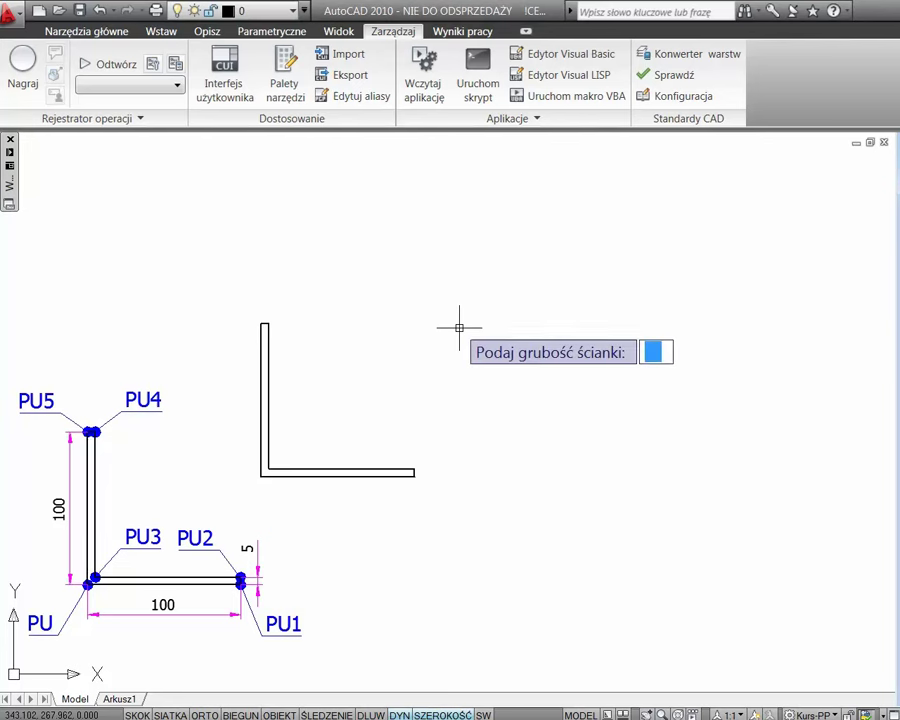
{"action": "type", "text": "50"}
{"action": "key", "text": "Return"}
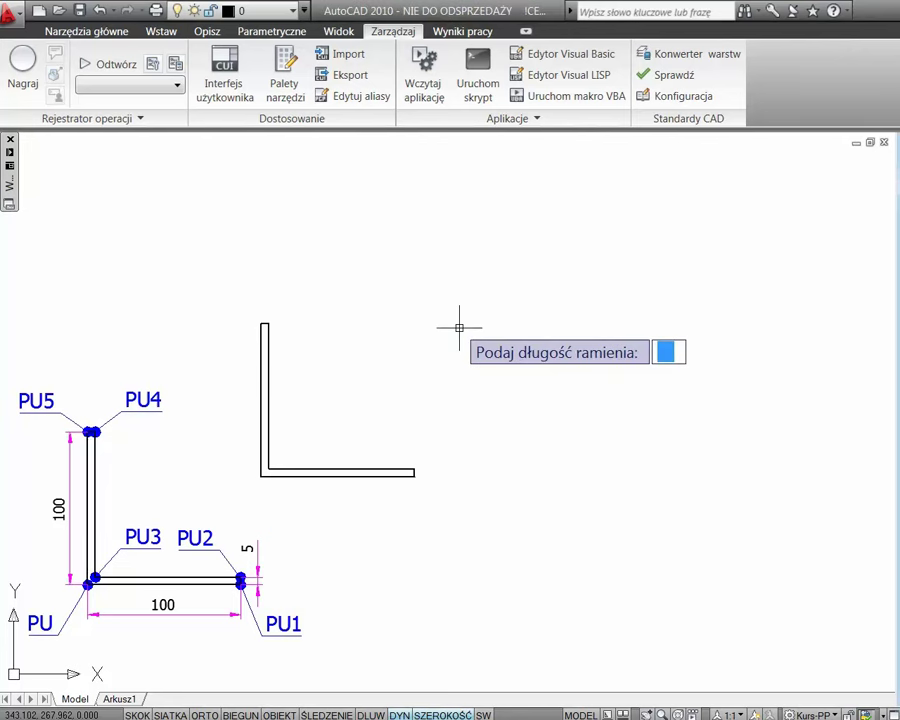
{"action": "type", "text": "30"}
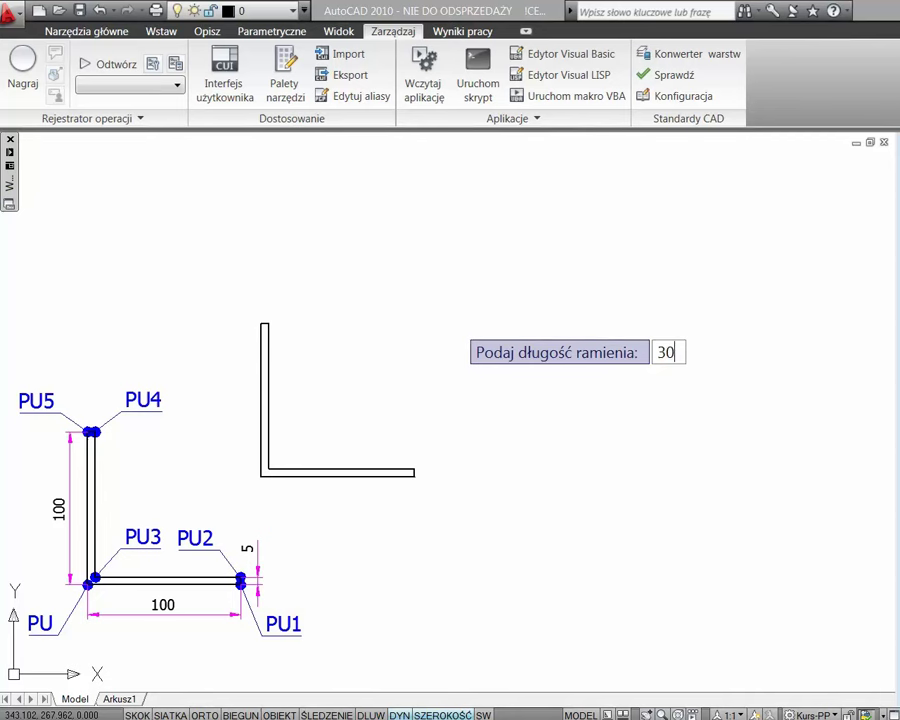
{"action": "key", "text": "Return"}
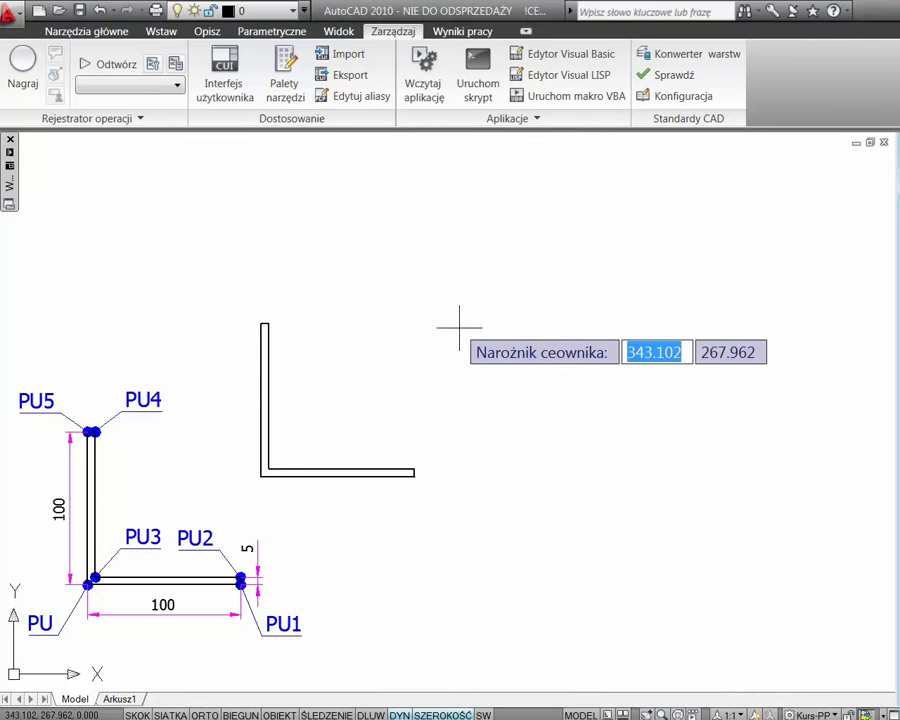
{"action": "left_click", "coordinate": [320, 399]}
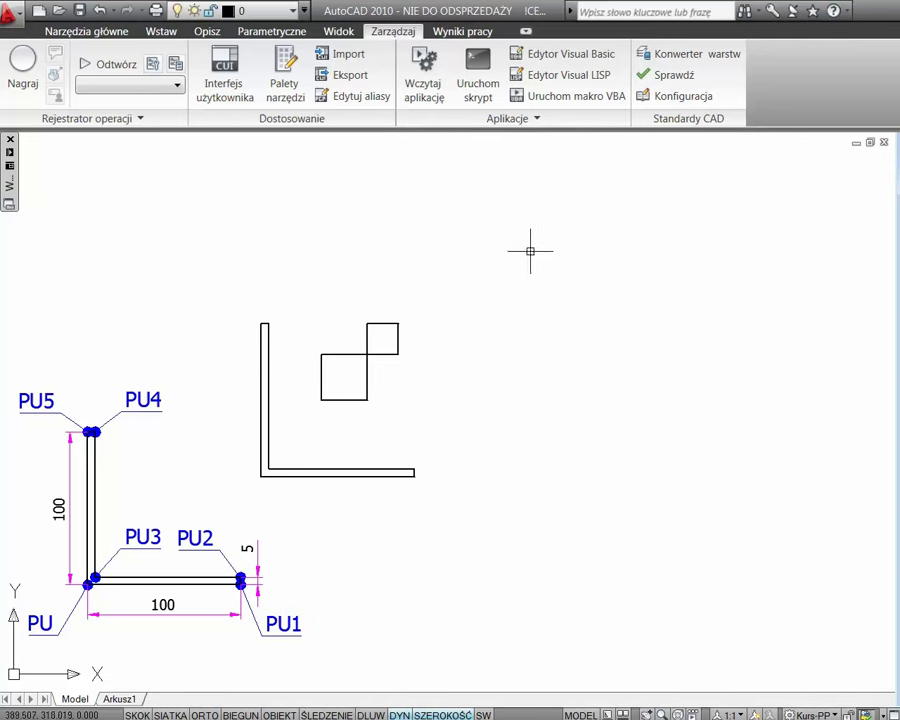
{"action": "left_click", "coordinate": [560, 76]}
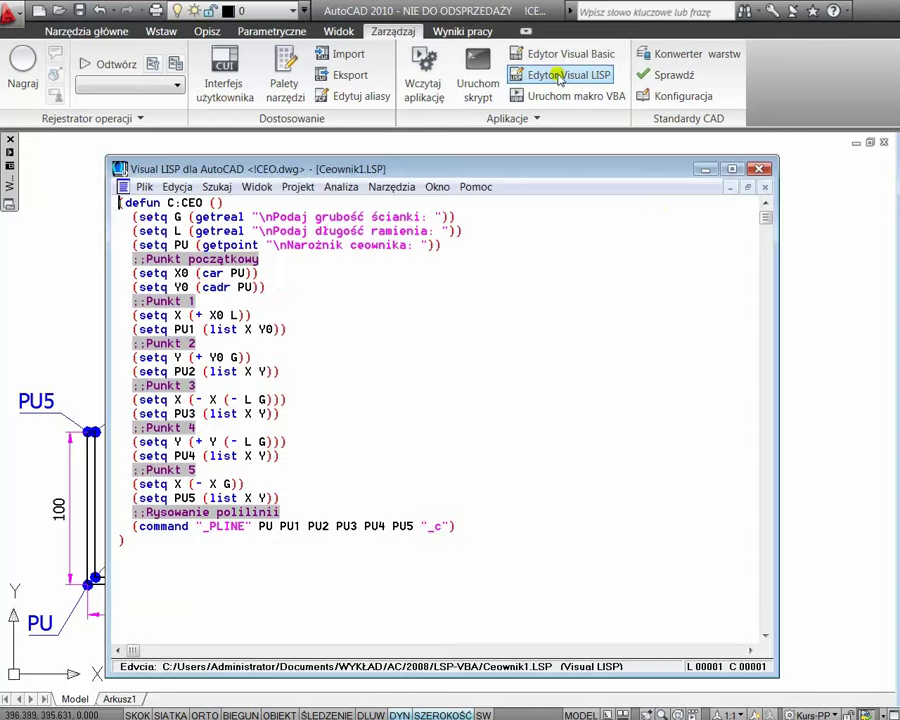
{"action": "left_click", "coordinate": [764, 189]}
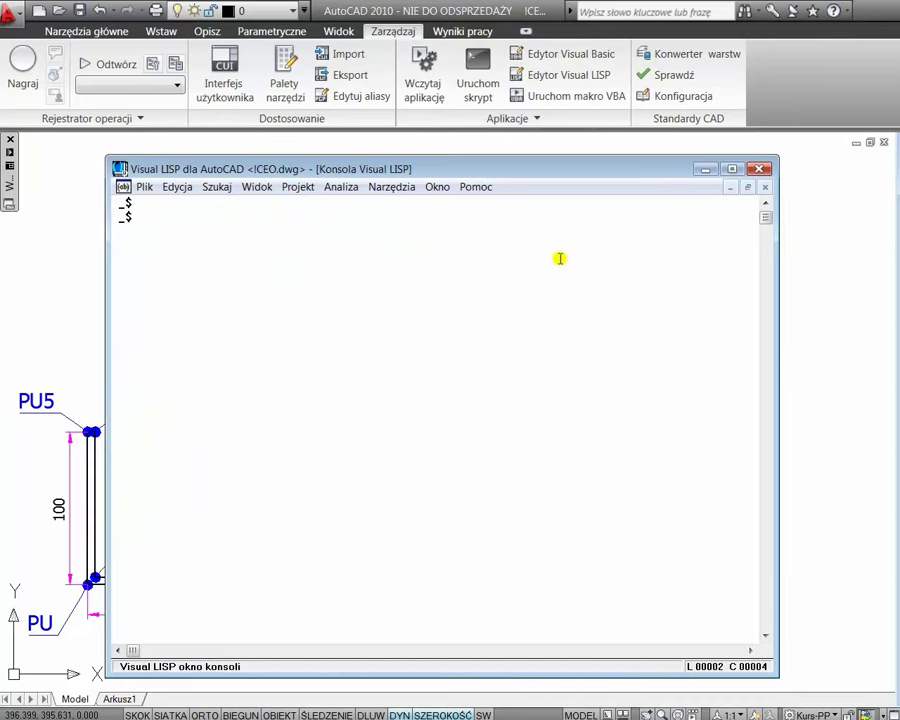
{"action": "left_click", "coordinate": [764, 189]}
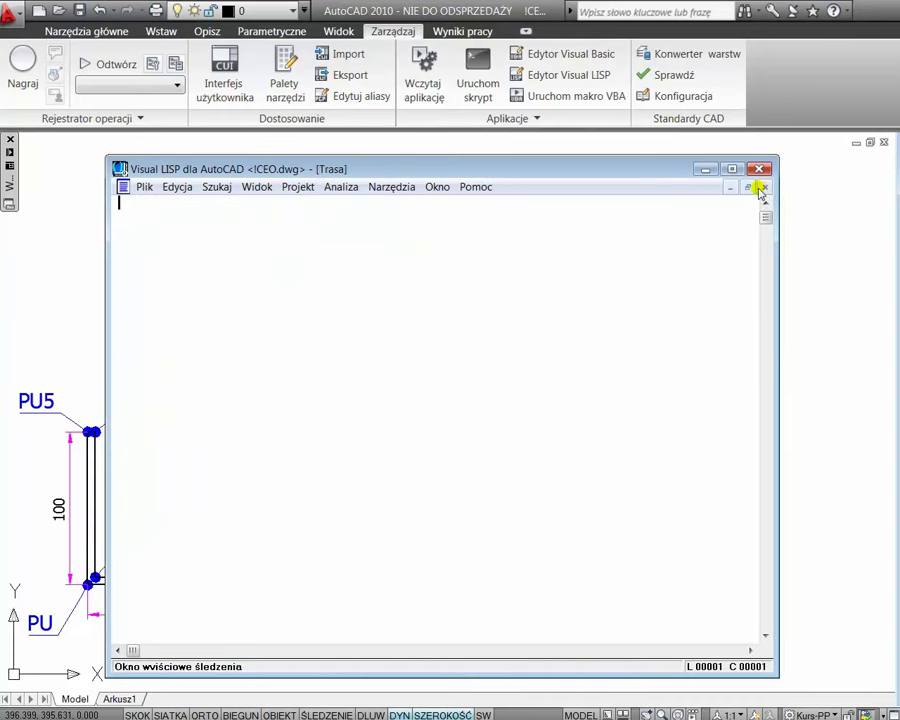
{"action": "left_click", "coordinate": [726, 186]}
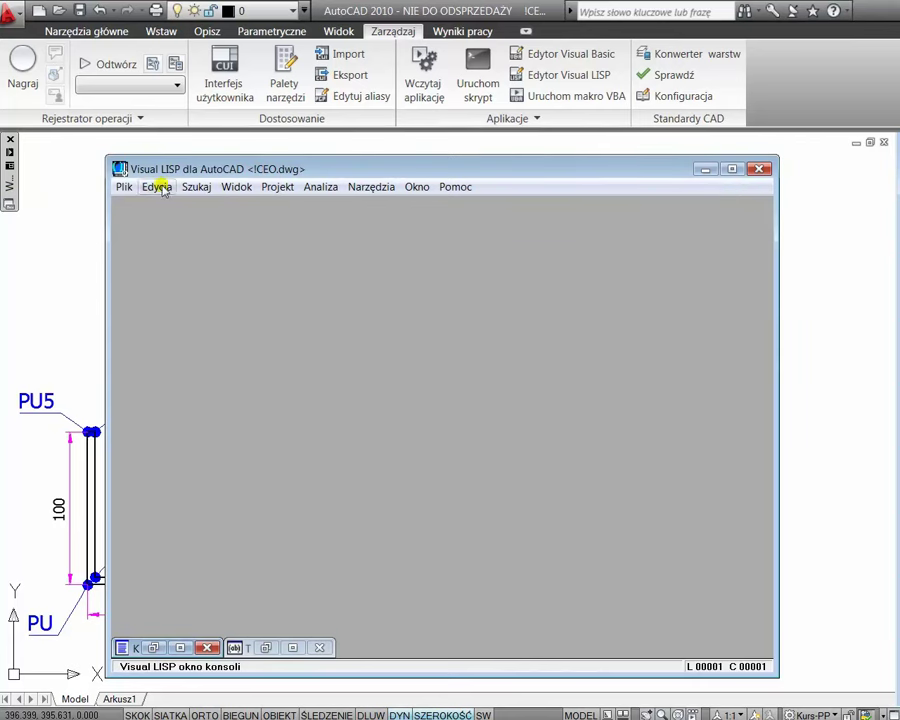
{"action": "left_click", "coordinate": [124, 189]}
{"action": "left_click", "coordinate": [150, 225]}
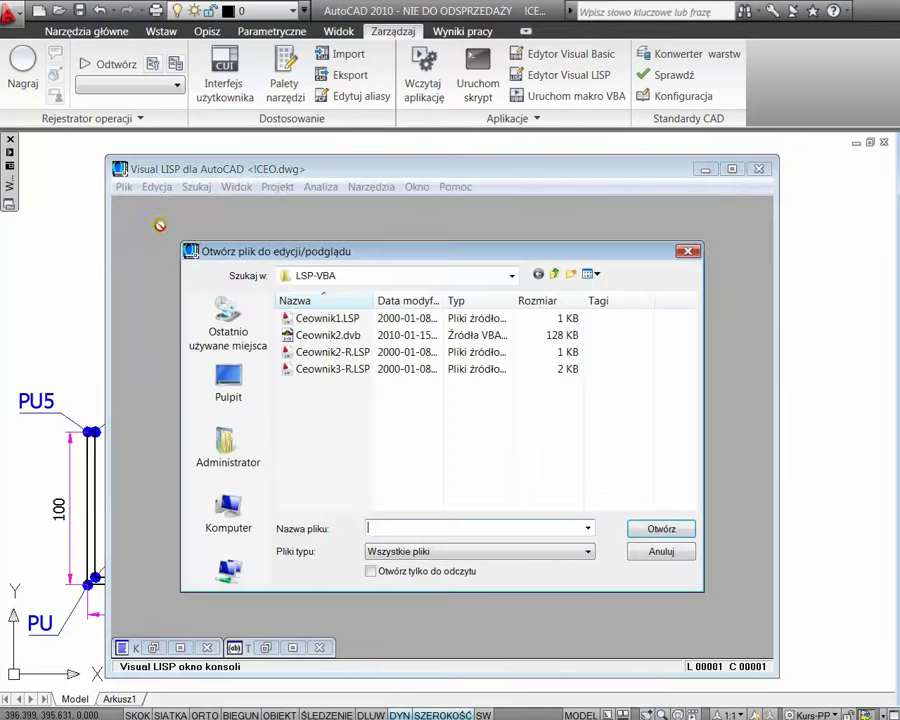
{"action": "double_click", "coordinate": [344, 356]}
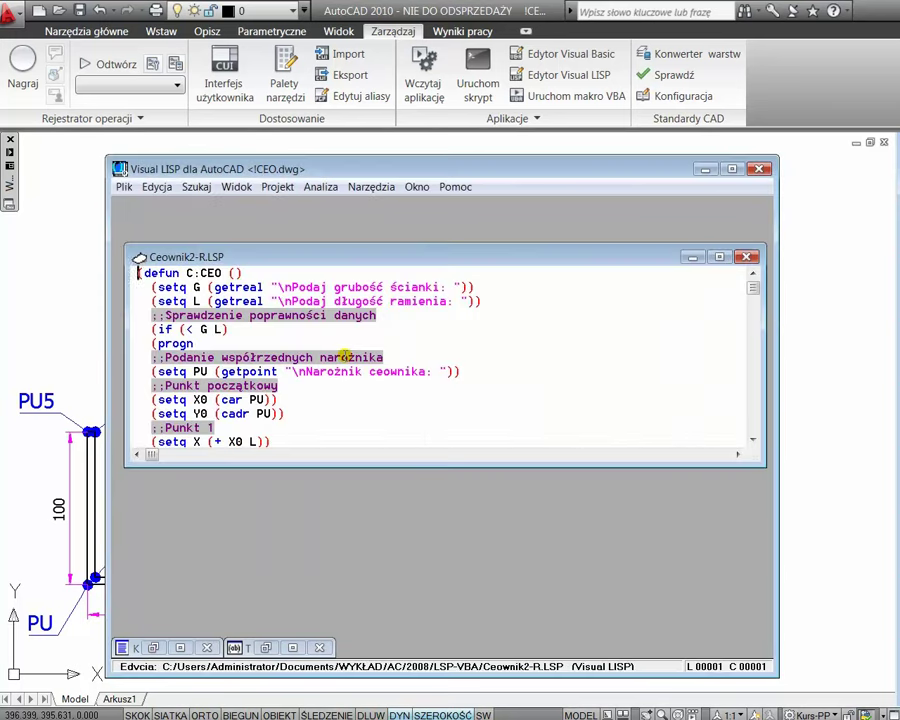
{"action": "double_click", "coordinate": [399, 258]}
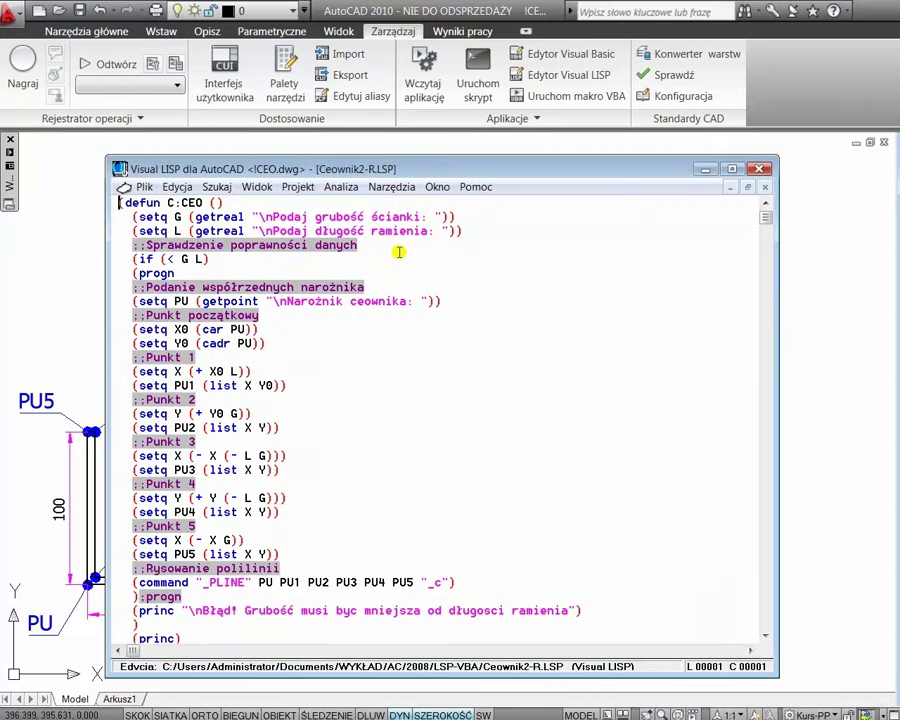
{"action": "left_click", "coordinate": [114, 260]}
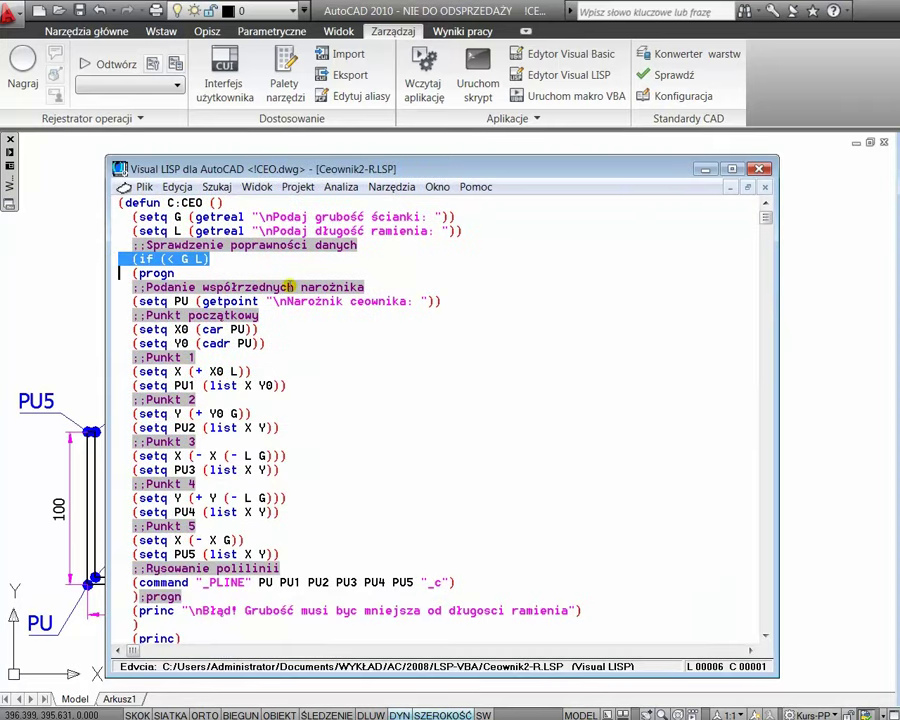
{"action": "left_click", "coordinate": [172, 258]}
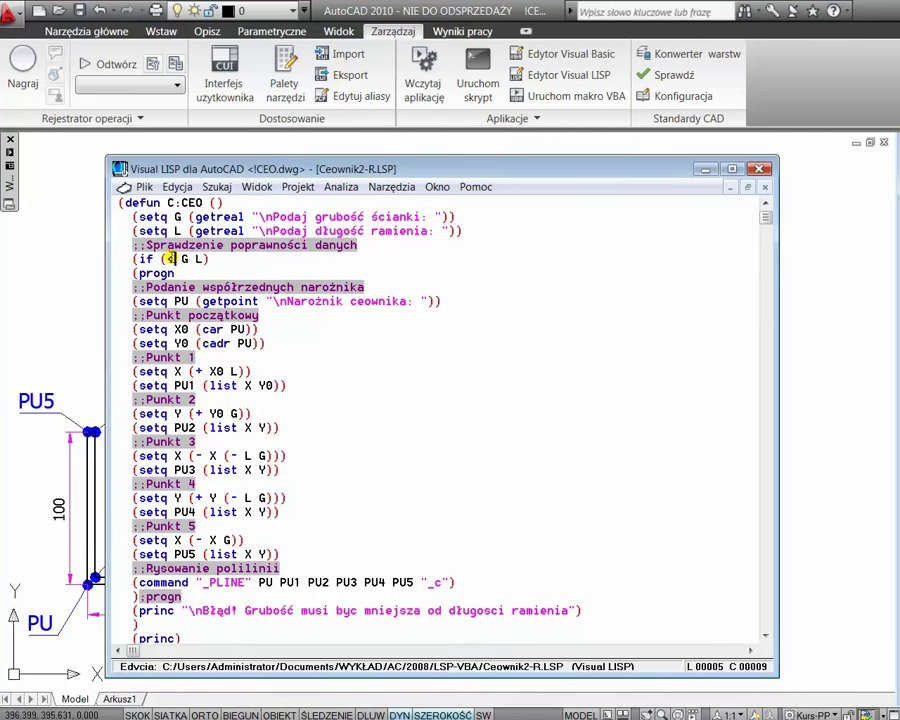
{"action": "left_click", "coordinate": [181, 258]}
{"action": "left_click", "coordinate": [117, 277]}
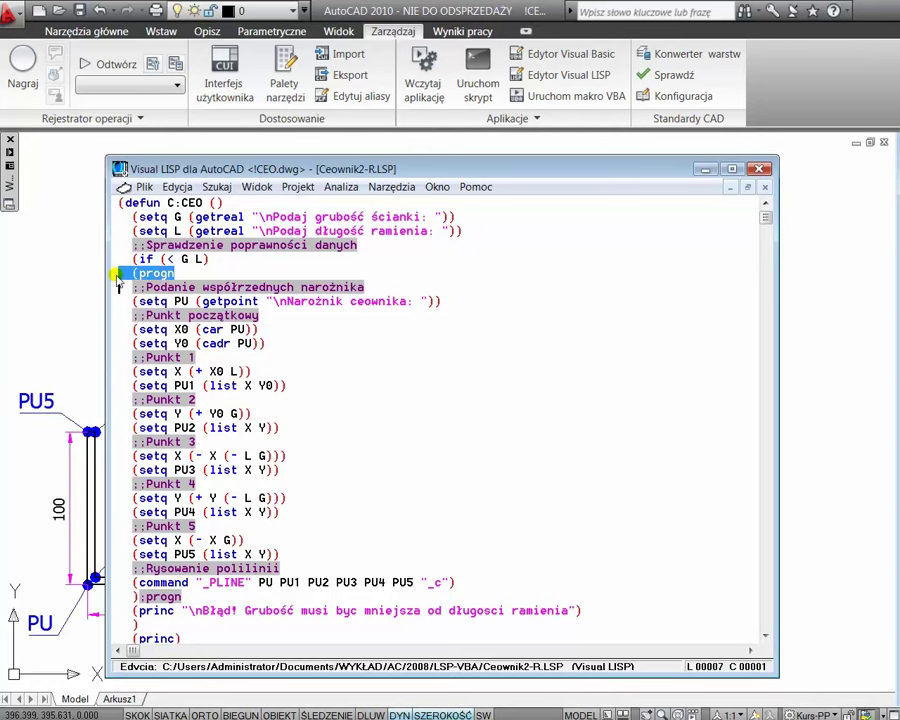
{"action": "left_click", "coordinate": [113, 598]}
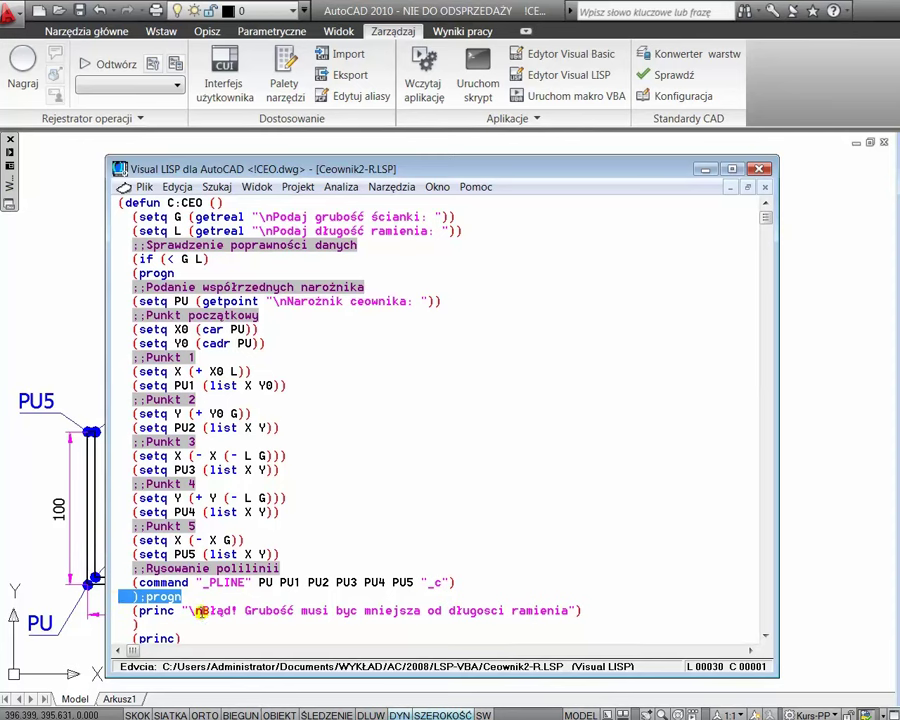
{"action": "left_click_drag", "start_coordinate": [201, 613], "coordinate": [469, 624]}
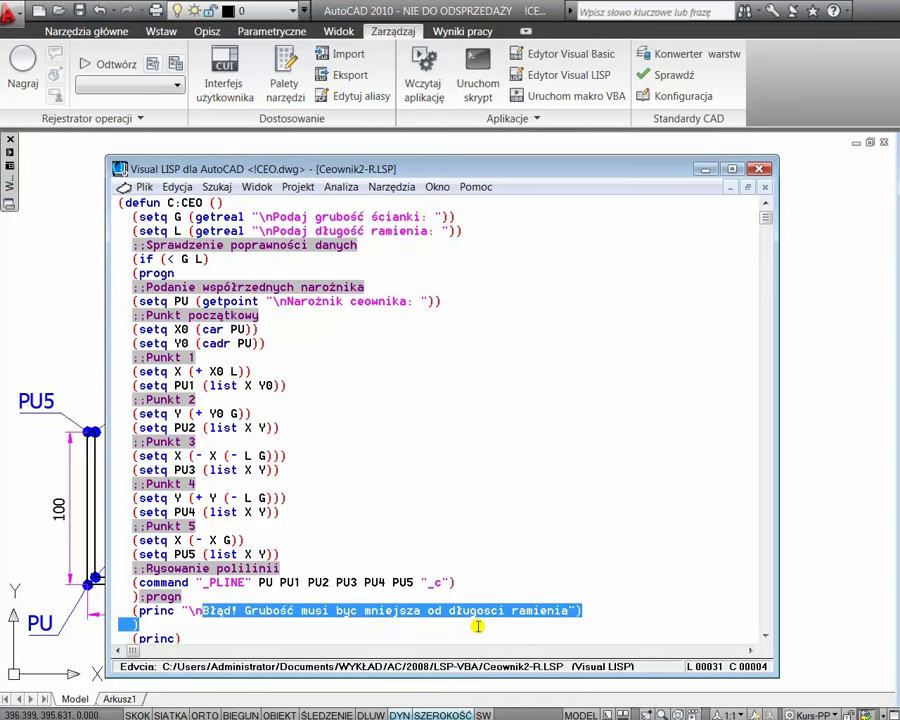
{"action": "left_click", "coordinate": [763, 188]}
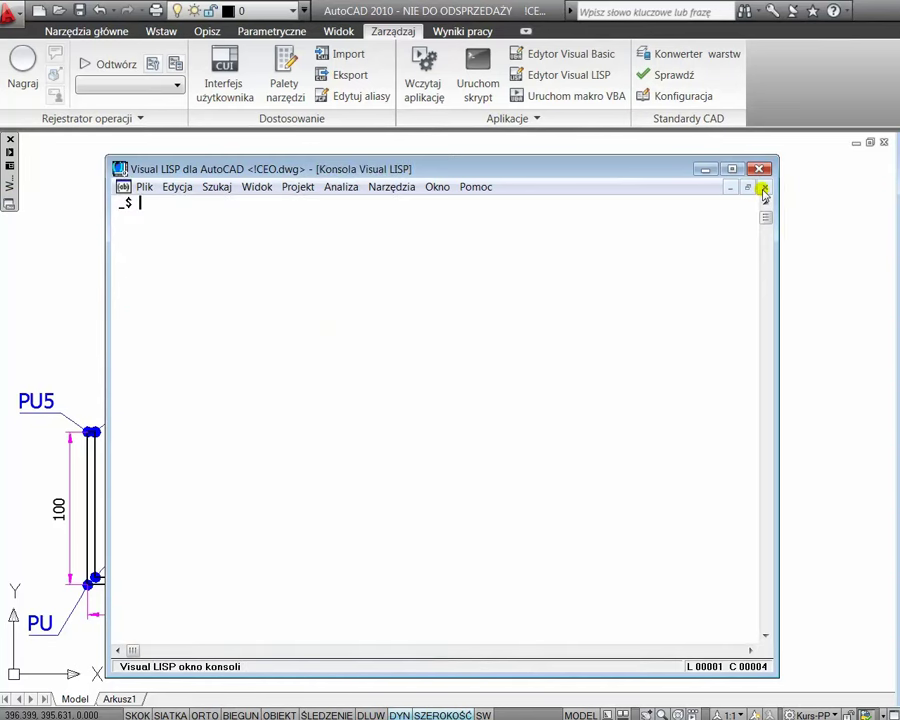
{"action": "left_click", "coordinate": [731, 188]}
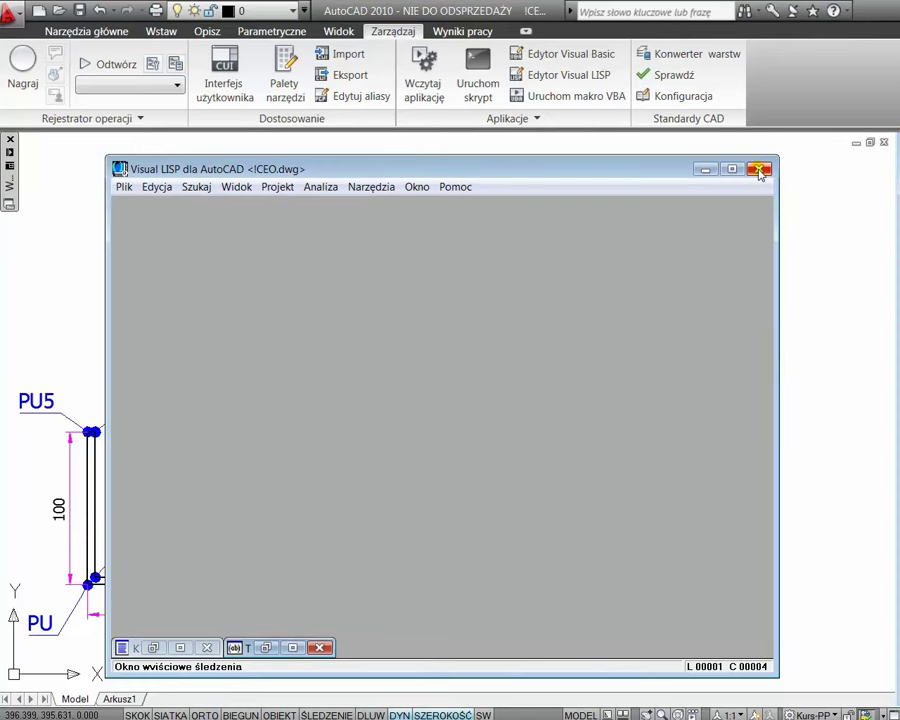
{"action": "left_click", "coordinate": [759, 170]}
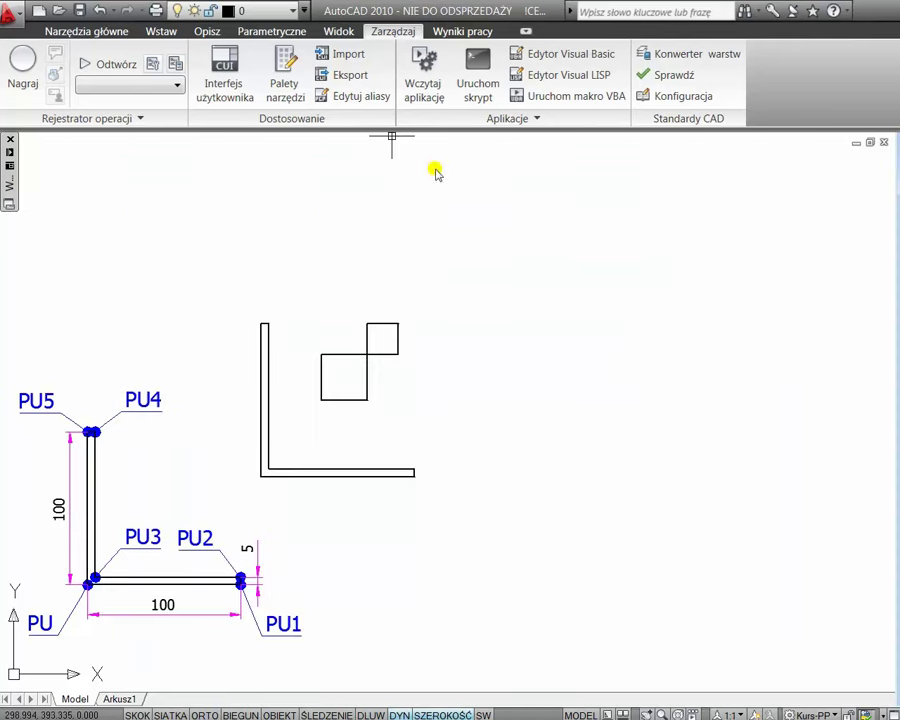
Step: Open Load/Unload Applications and select the Ceownik2-R.LSP file
{"action": "left_click", "coordinate": [419, 84]}
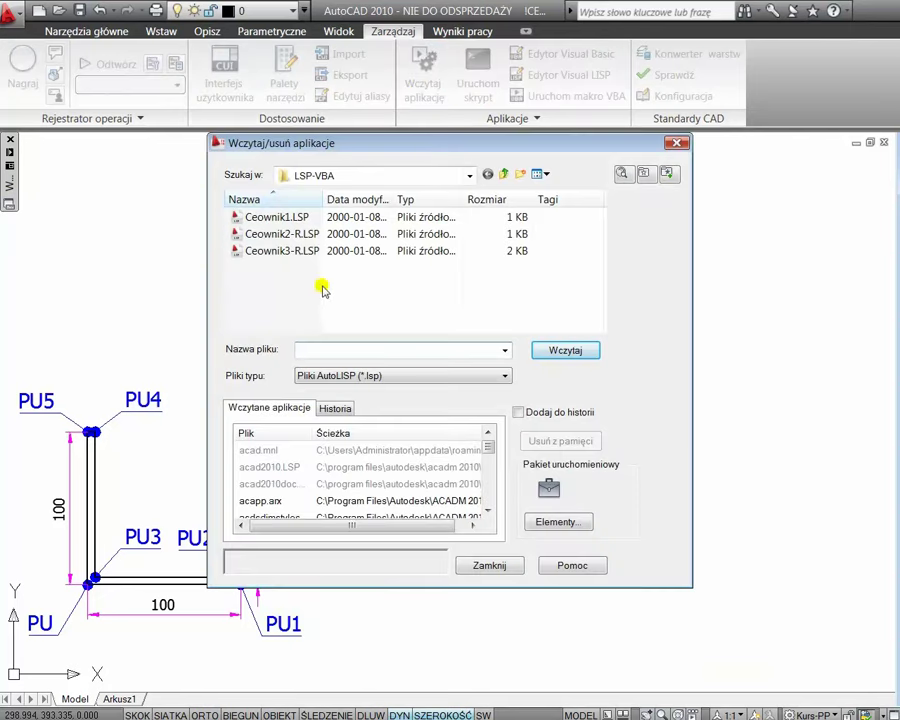
{"action": "left_click", "coordinate": [294, 236]}
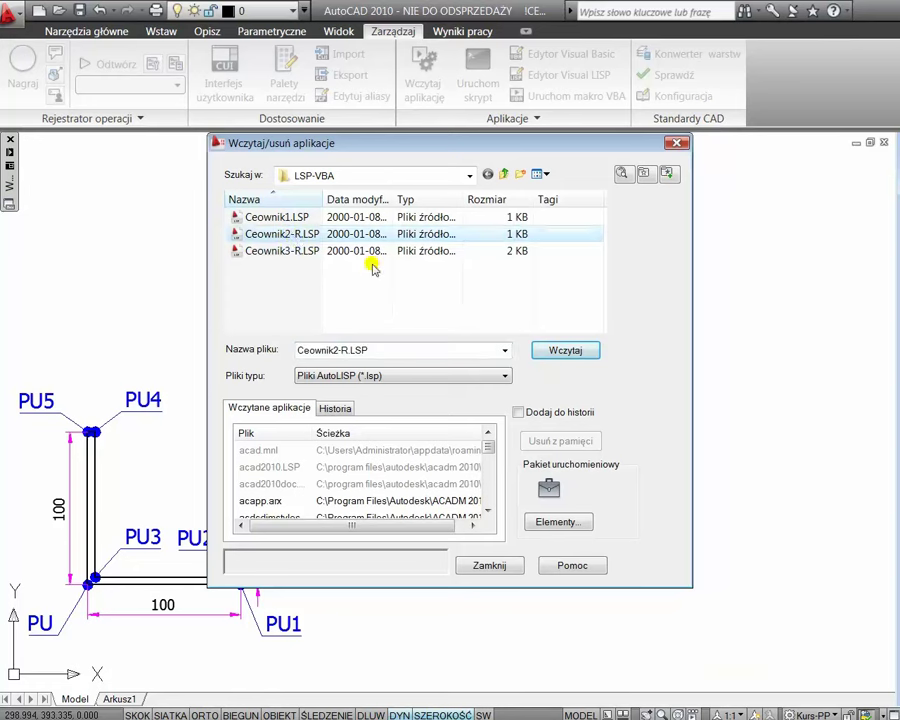
{"action": "left_click", "coordinate": [489, 512]}
{"action": "left_click", "coordinate": [489, 512]}
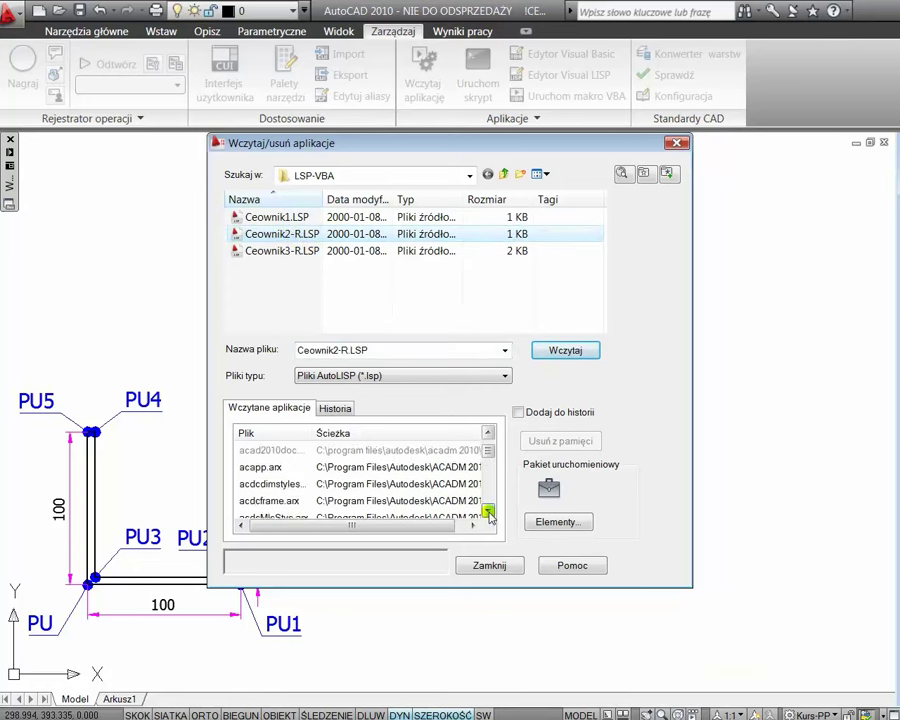
{"action": "left_click", "coordinate": [489, 512]}
{"action": "left_click", "coordinate": [489, 512]}
{"action": "left_click", "coordinate": [489, 512]}
{"action": "left_click", "coordinate": [489, 512]}
{"action": "left_click", "coordinate": [489, 512]}
{"action": "left_click", "coordinate": [489, 512]}
{"action": "left_click", "coordinate": [489, 512]}
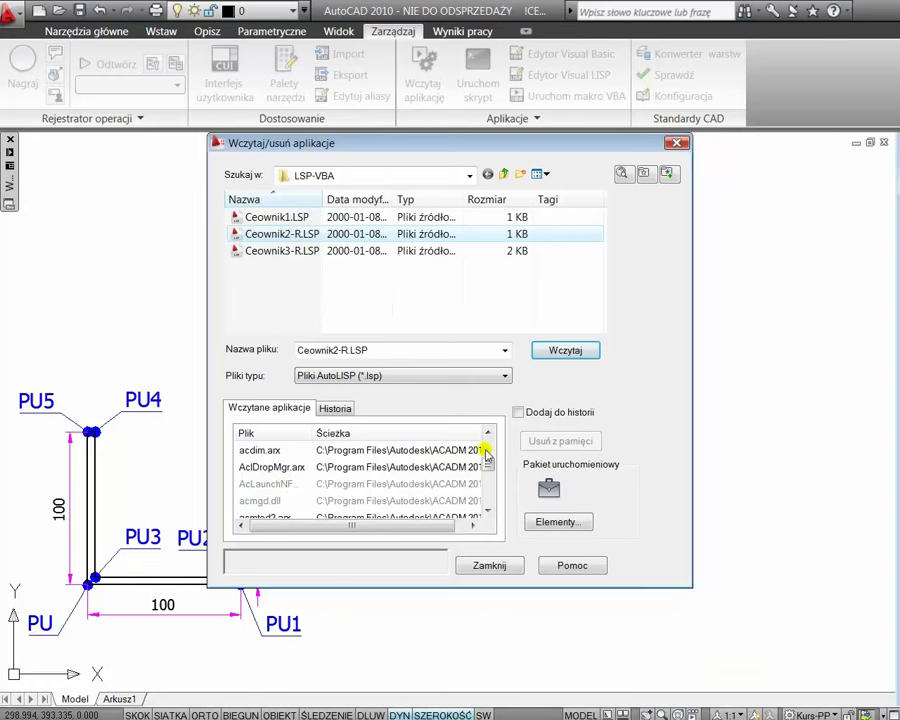
Step: Load Ceownik2-R.LSP and scroll through the loaded applications list
{"action": "left_click", "coordinate": [290, 466]}
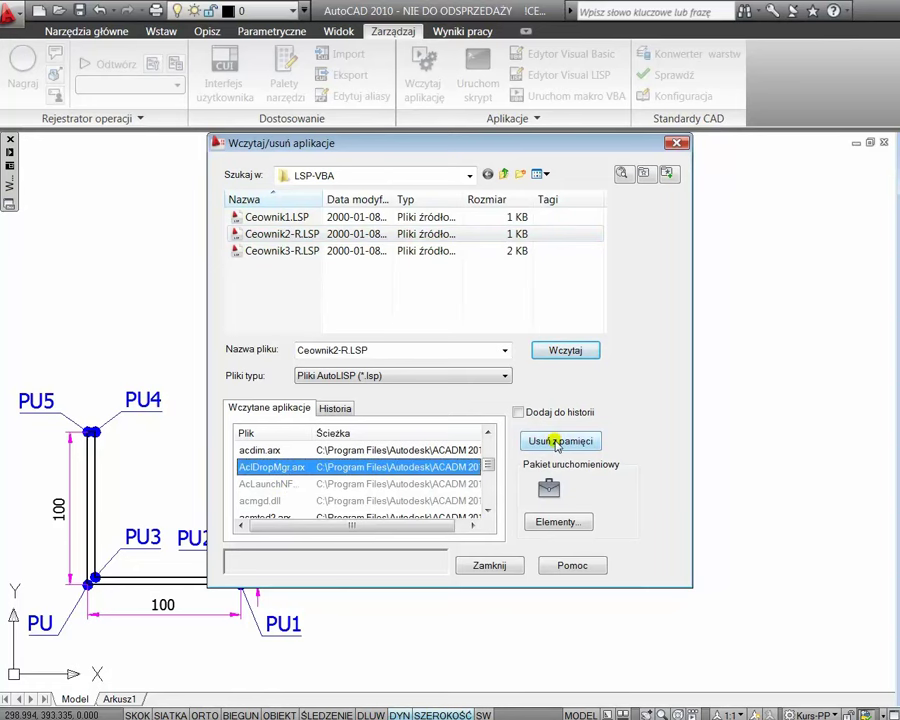
{"action": "left_click_drag", "start_coordinate": [491, 461], "coordinate": [490, 449]}
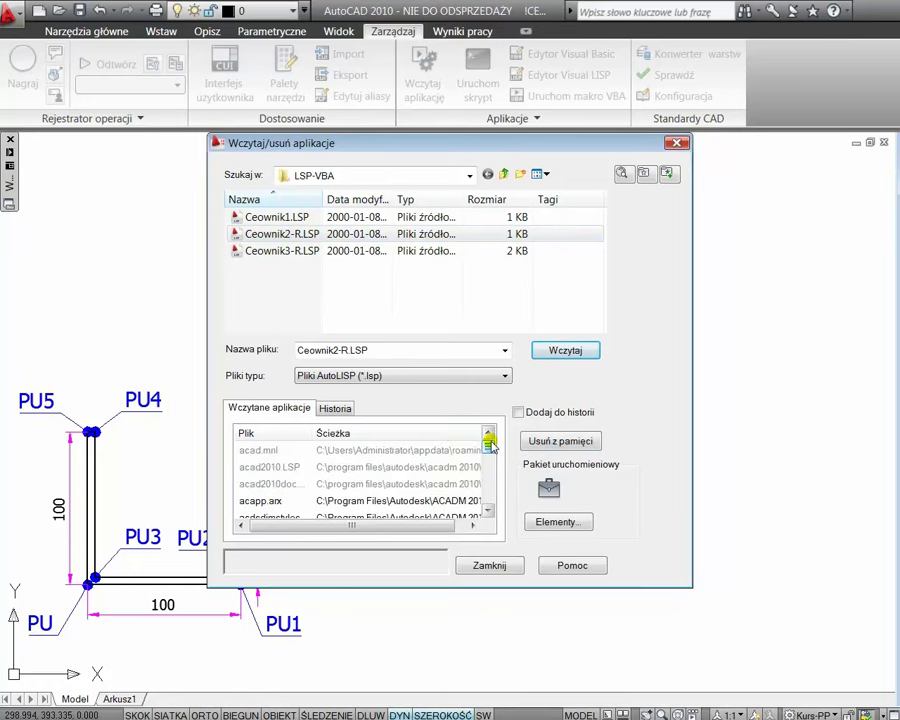
{"action": "left_click", "coordinate": [575, 355]}
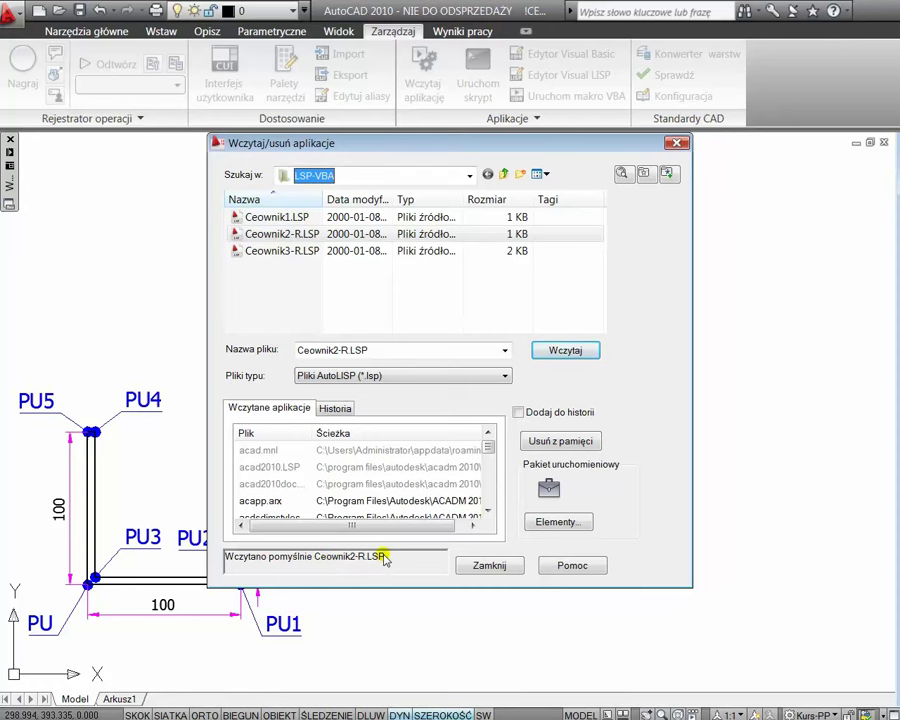
{"action": "left_click", "coordinate": [487, 511]}
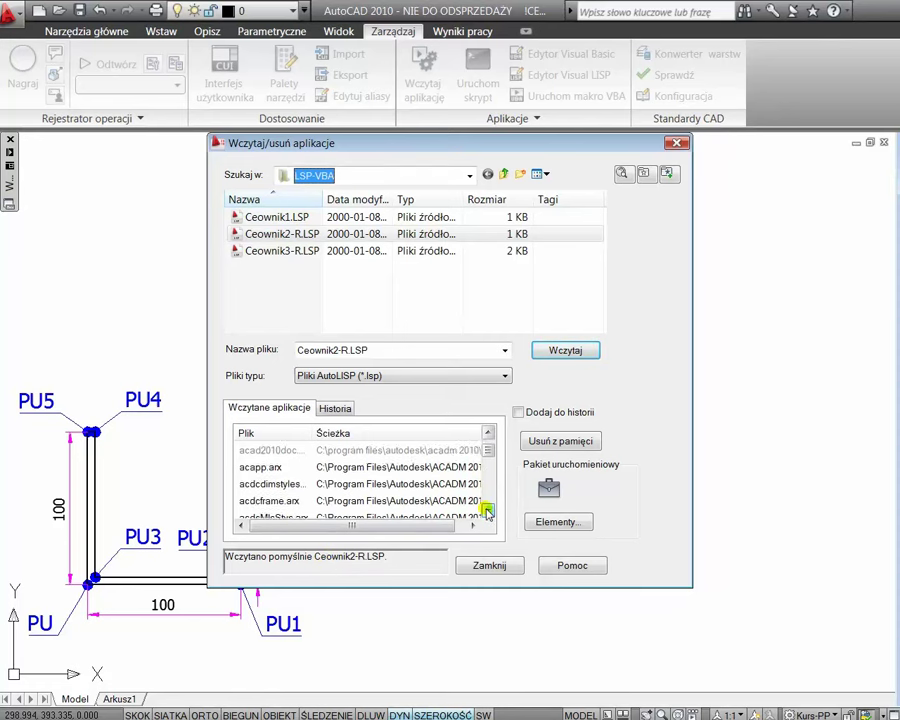
{"action": "left_click", "coordinate": [487, 511]}
{"action": "left_click", "coordinate": [487, 511]}
{"action": "left_click", "coordinate": [487, 511]}
{"action": "left_click", "coordinate": [487, 511]}
{"action": "left_click", "coordinate": [487, 511]}
{"action": "left_click", "coordinate": [487, 511]}
{"action": "left_click", "coordinate": [487, 511]}
{"action": "left_click", "coordinate": [487, 511]}
{"action": "left_click", "coordinate": [487, 511]}
{"action": "left_click", "coordinate": [487, 511]}
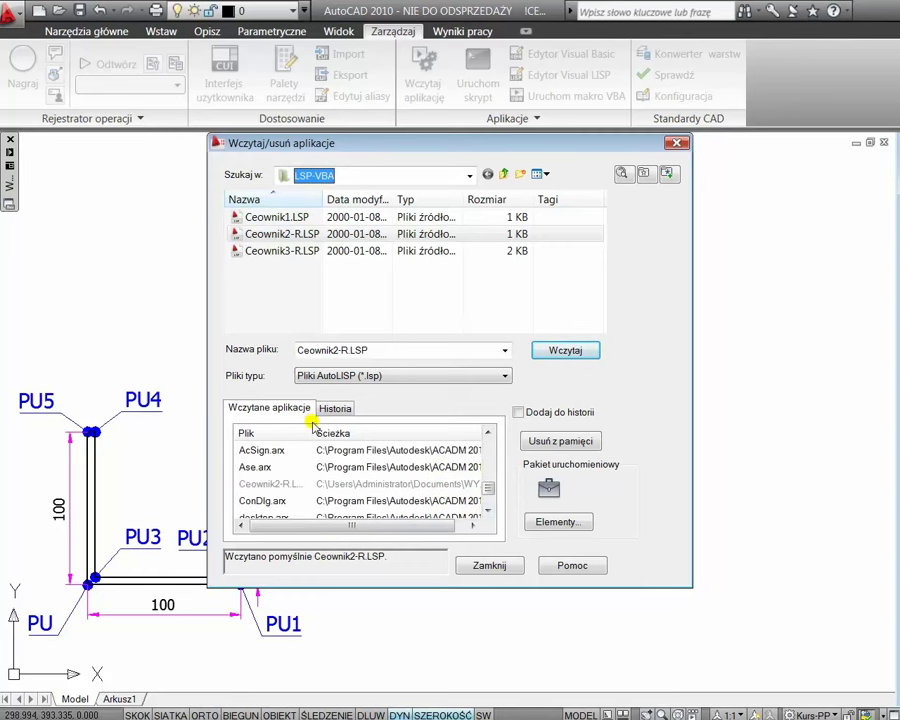
Step: Widen the loaded list's file-name column and review the startup suite list
{"action": "left_click_drag", "start_coordinate": [312, 433], "coordinate": [333, 433]}
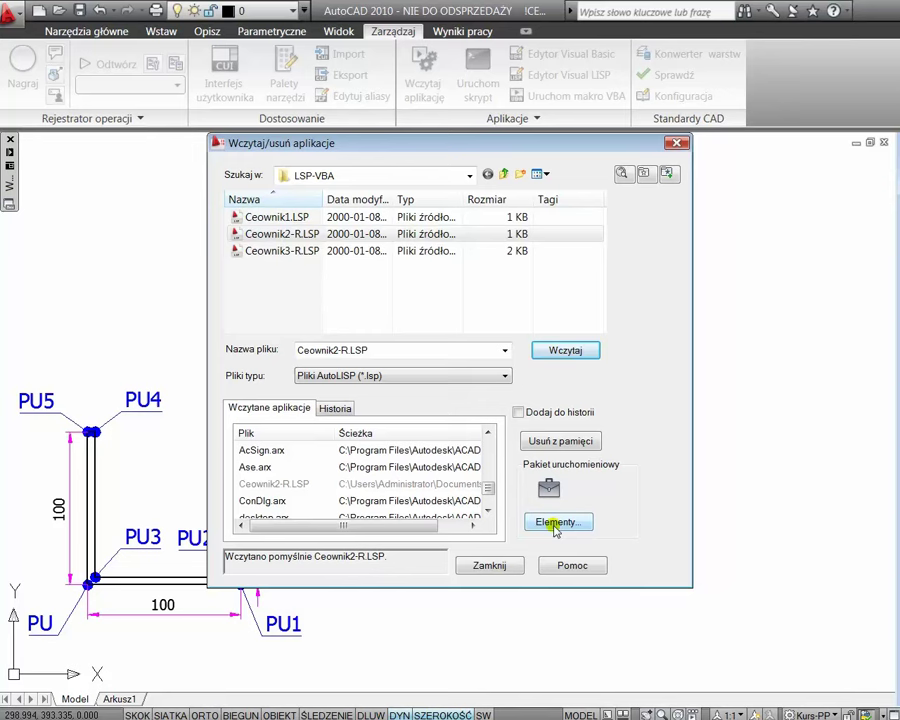
{"action": "left_click", "coordinate": [556, 523]}
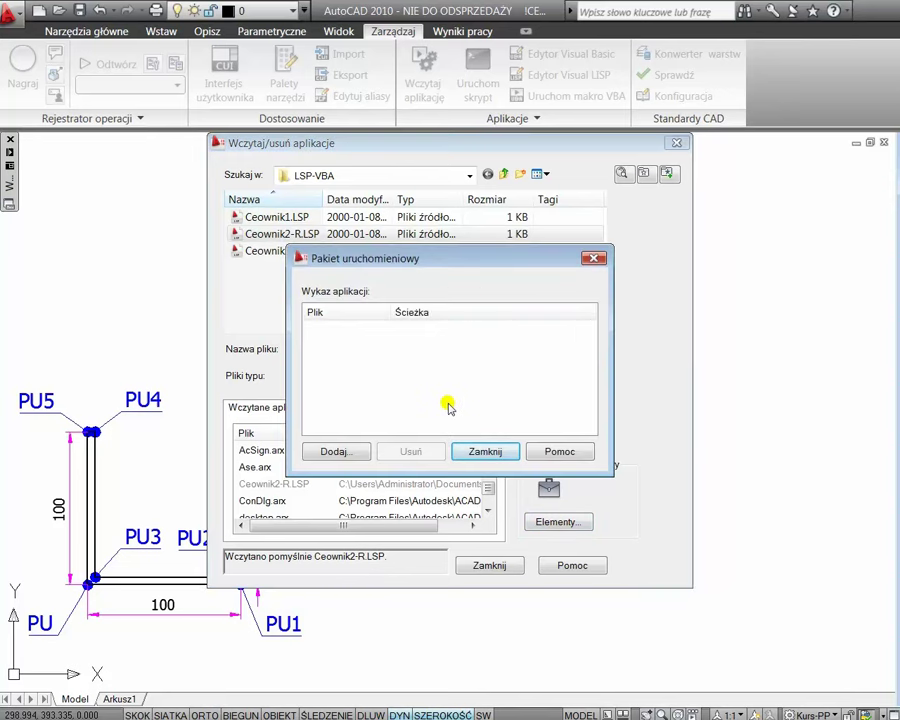
{"action": "left_click", "coordinate": [503, 455]}
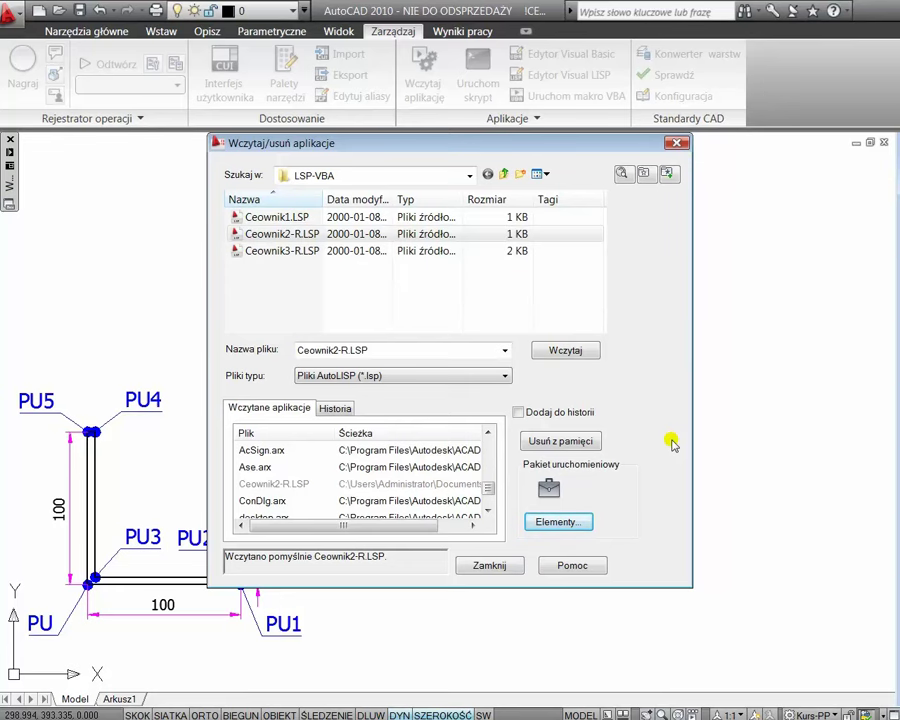
Step: Rerun CEO with thickness 50 and arm length 30, then highlight the resulting Błąd! error
{"action": "left_click", "coordinate": [487, 565]}
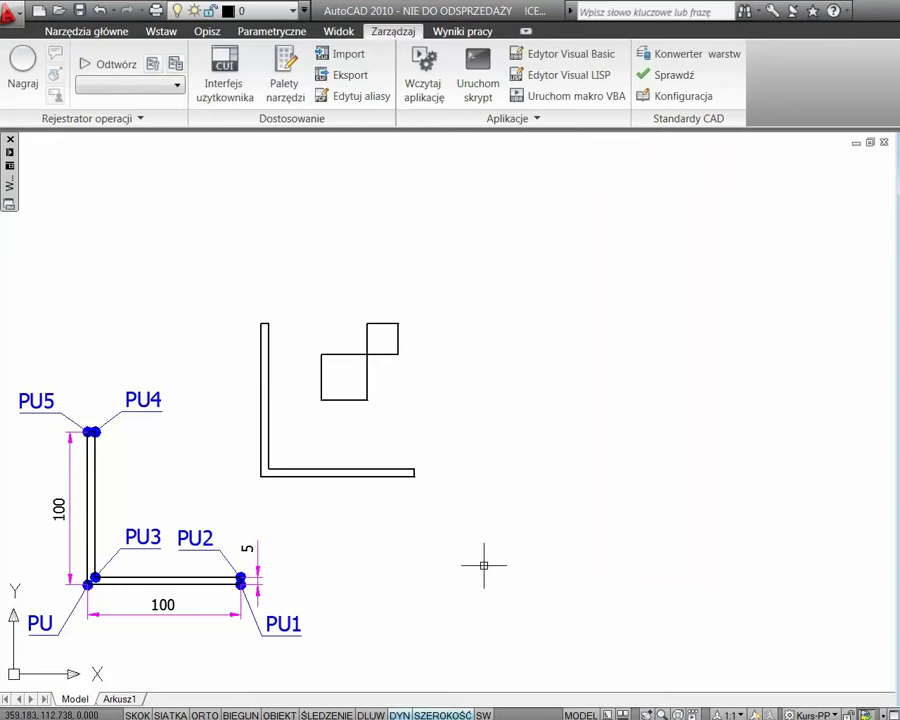
{"action": "type", "text": "WCZYTAJAPL"}
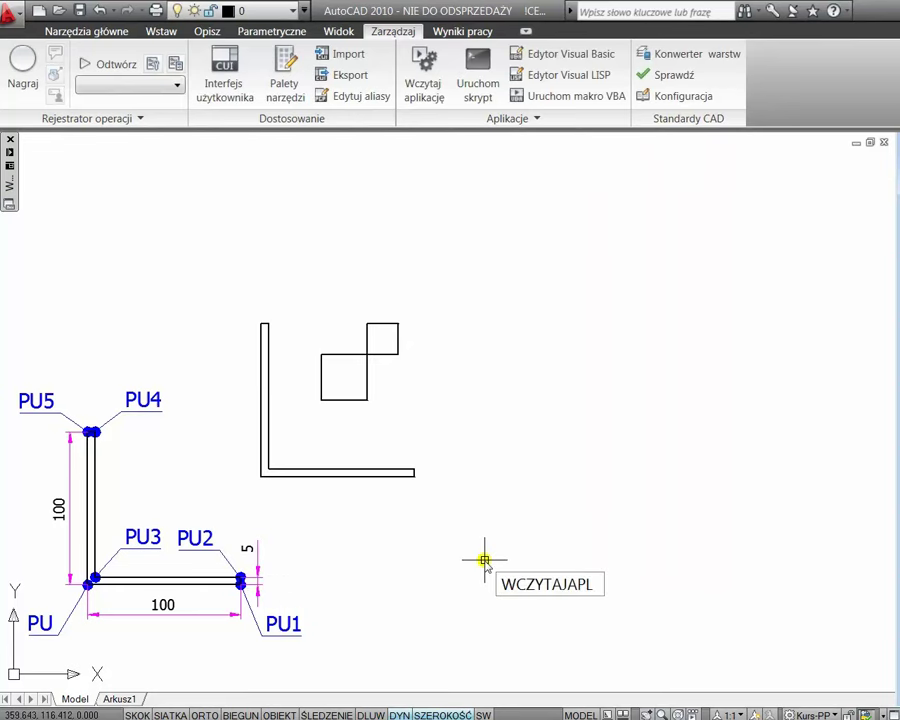
{"action": "type", "text": "CEO"}
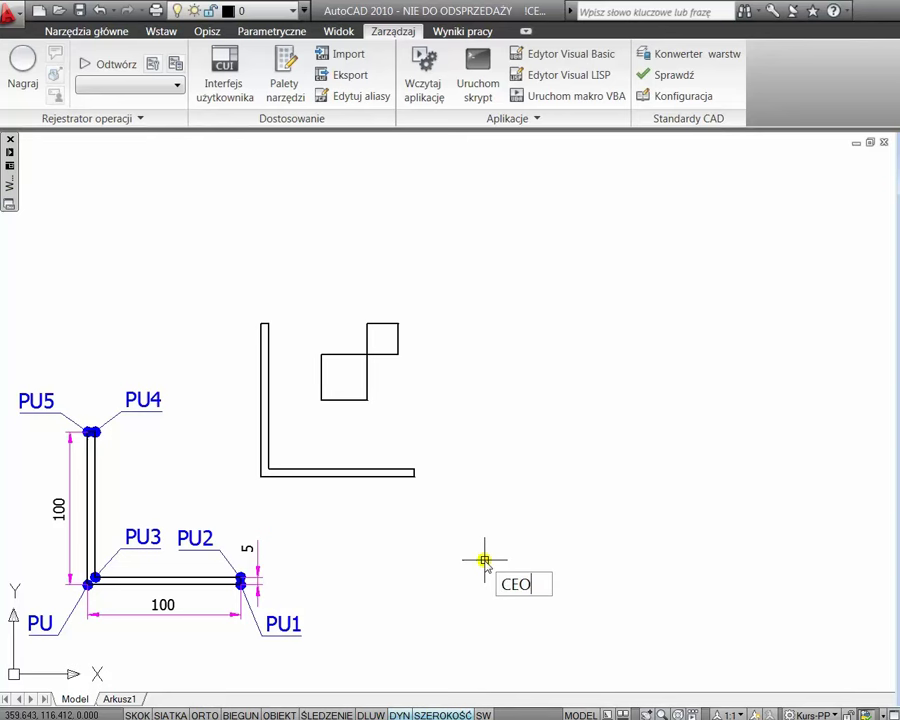
{"action": "key", "text": "Return"}
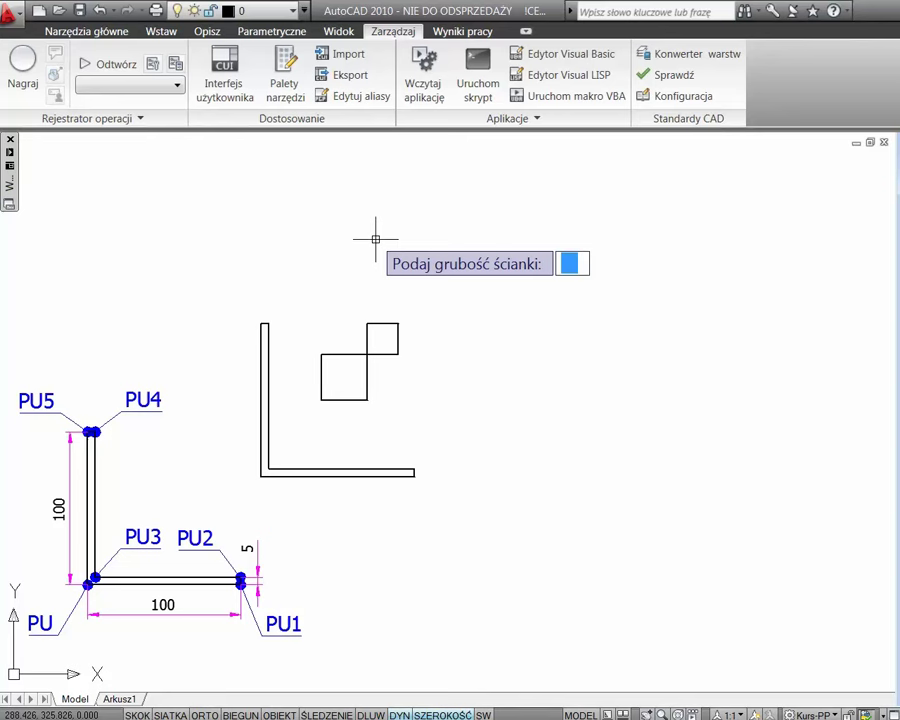
{"action": "type", "text": "50"}
{"action": "key", "text": "Return"}
{"action": "type", "text": "30"}
{"action": "key", "text": "Return"}
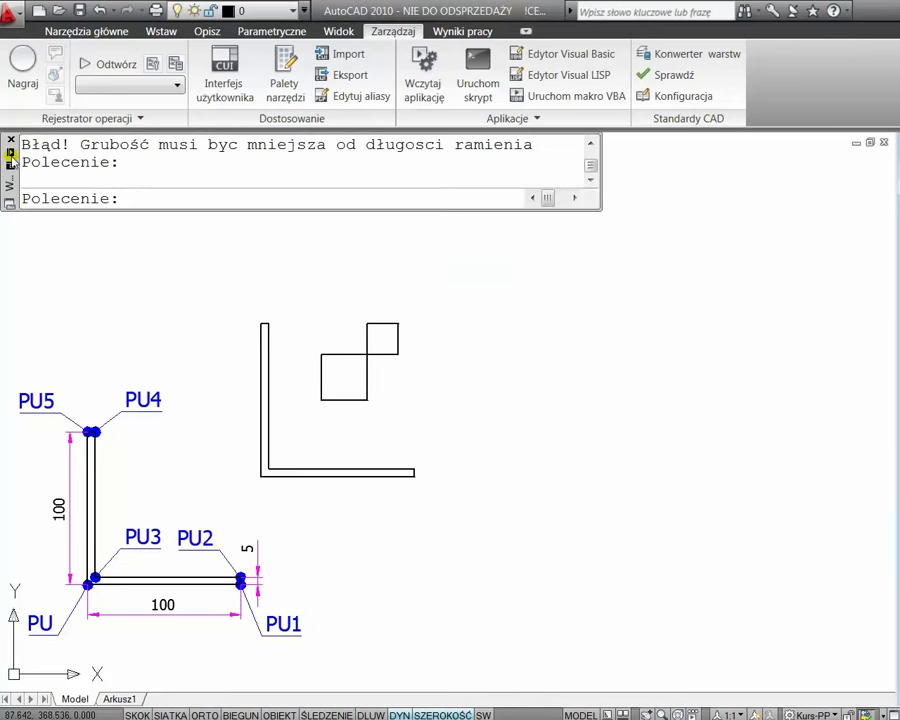
{"action": "mouse_move", "coordinate": [21, 145]}
{"action": "left_mouse_down"}
{"action": "mouse_move", "coordinate": [306, 154]}
{"action": "mouse_move", "coordinate": [529, 145]}
{"action": "left_mouse_up"}
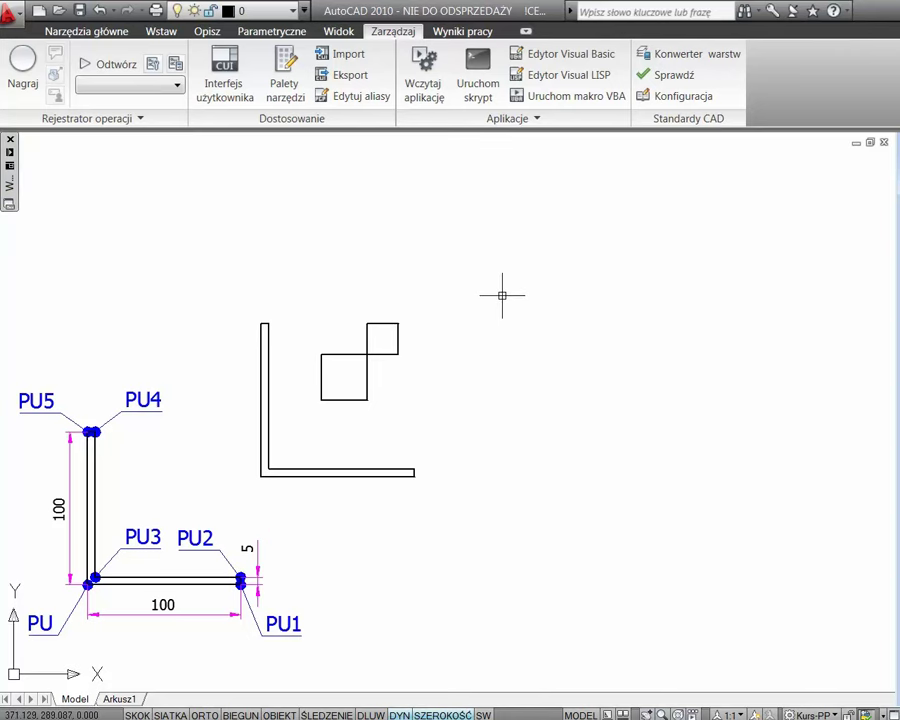
Step: Draw an L-angle with wall thickness 12 and arm length 78, its corner right of the existing shapes
{"action": "type", "text": "CEO"}
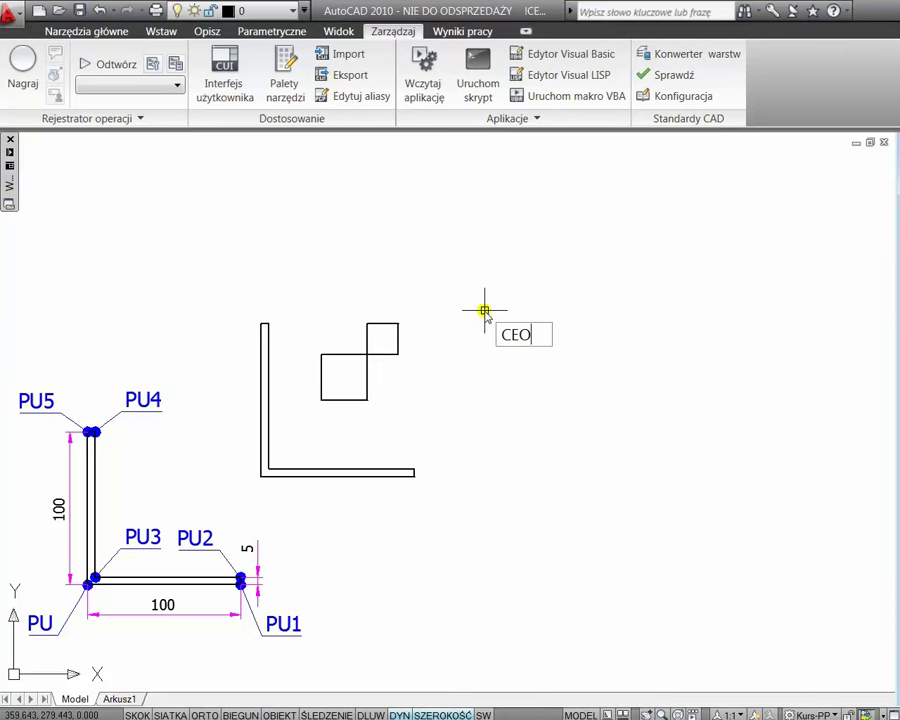
{"action": "key", "text": "Return"}
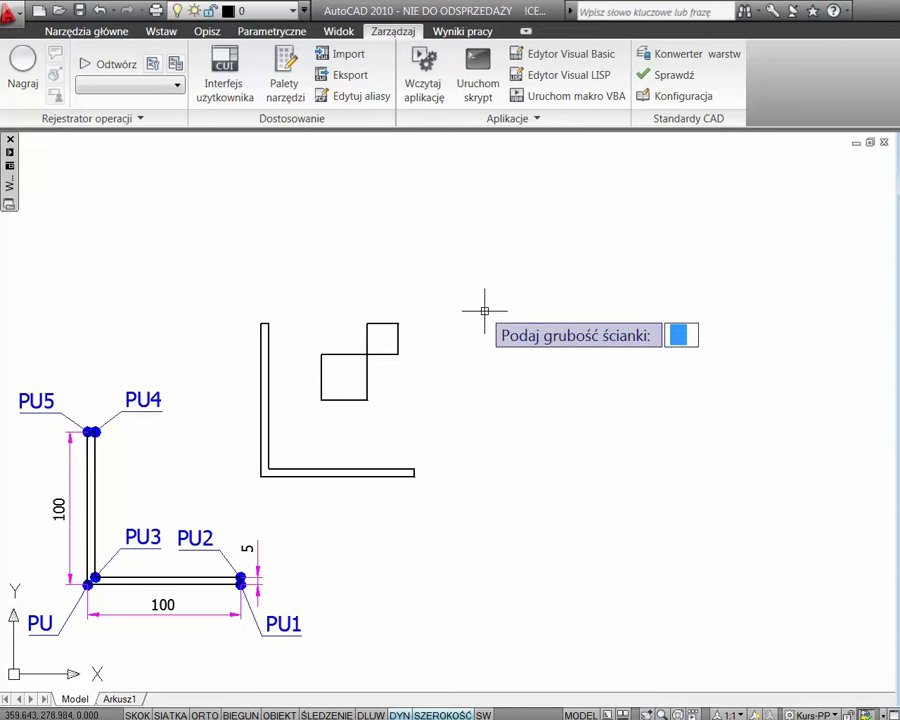
{"action": "type", "text": "12"}
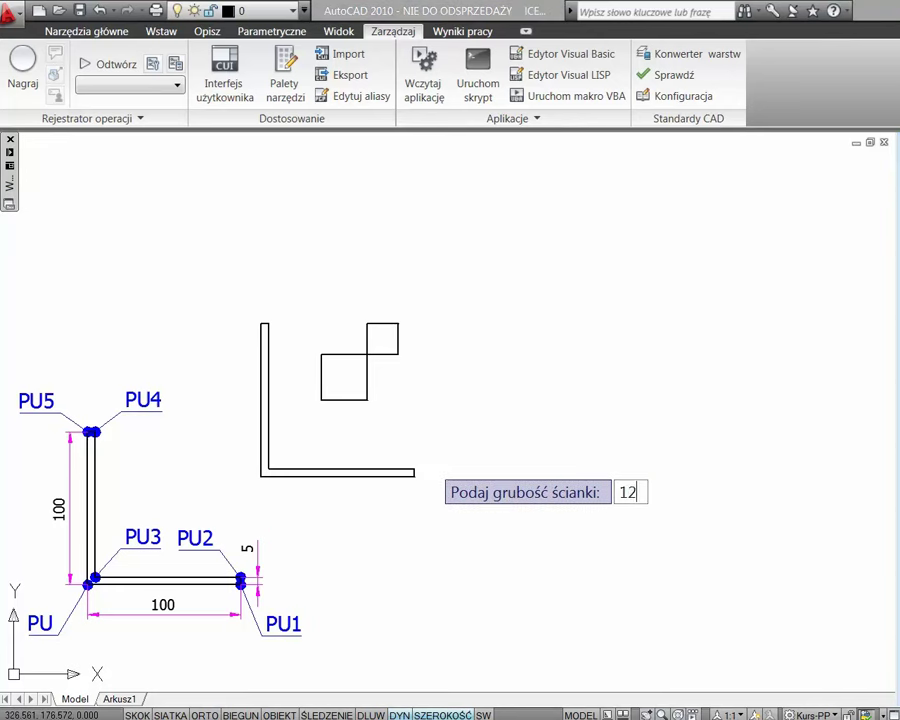
{"action": "key", "text": "Return"}
{"action": "type", "text": "78"}
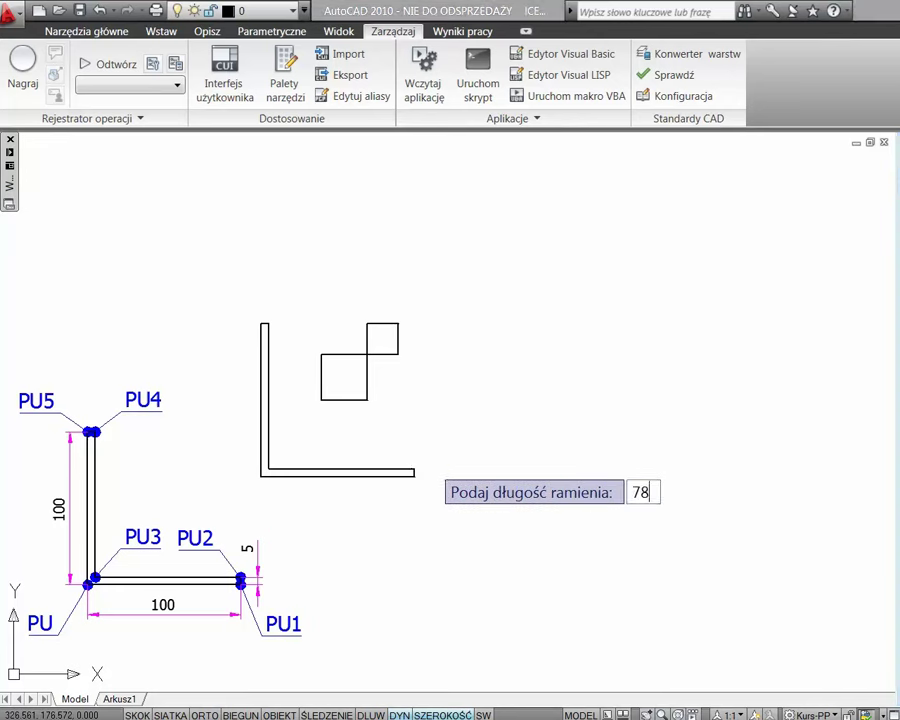
{"action": "key", "text": "Return"}
{"action": "left_click", "coordinate": [419, 418]}
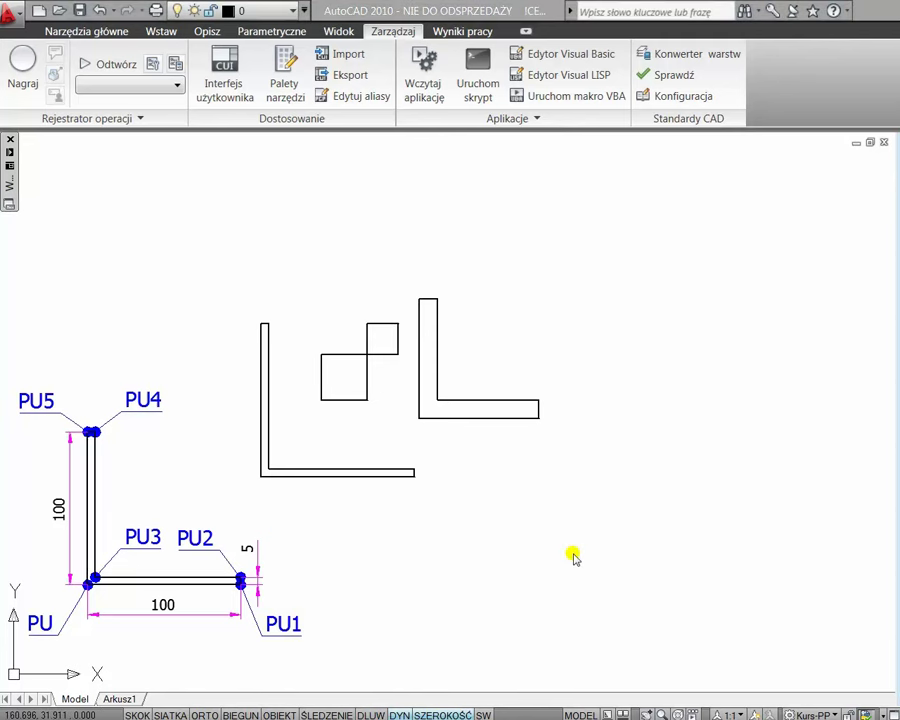
{"action": "left_click", "coordinate": [569, 78]}
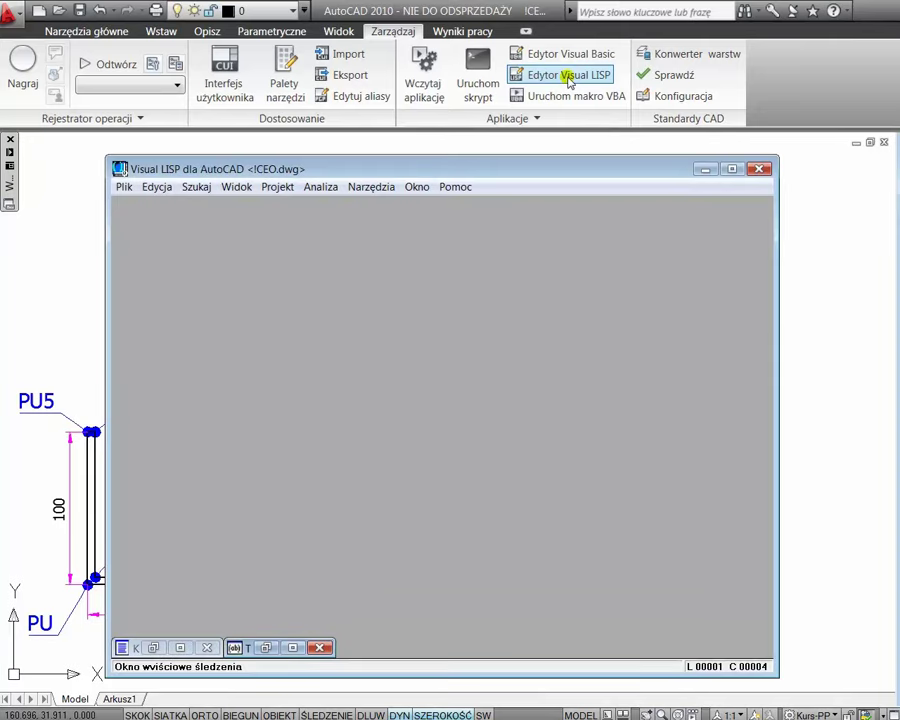
{"action": "left_click", "coordinate": [155, 187]}
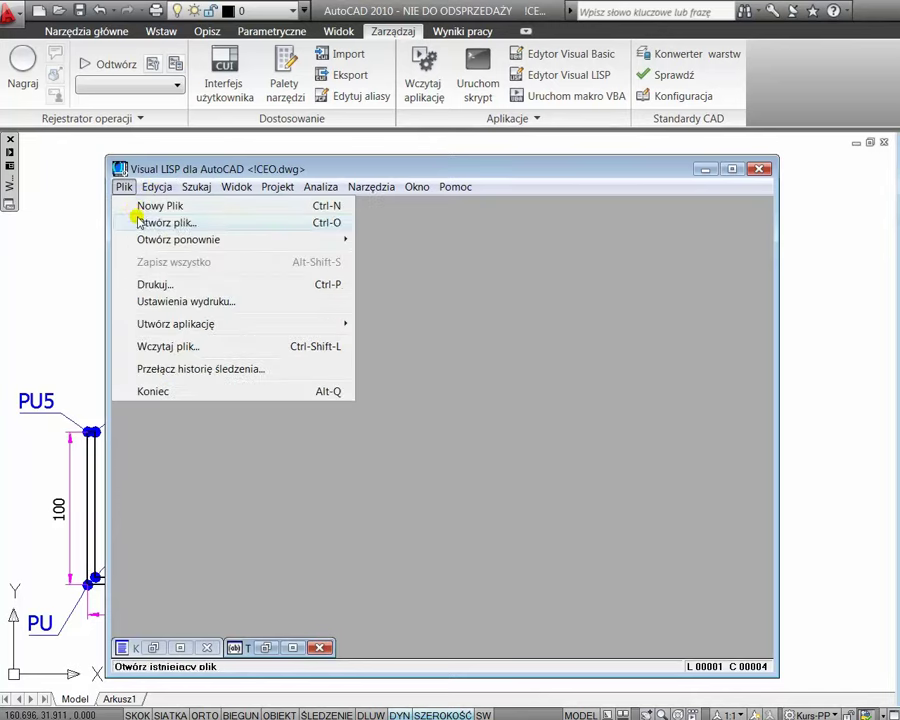
{"action": "mouse_move", "coordinate": [124, 187]}
{"action": "left_click", "coordinate": [140, 221]}
{"action": "double_click", "coordinate": [355, 369]}
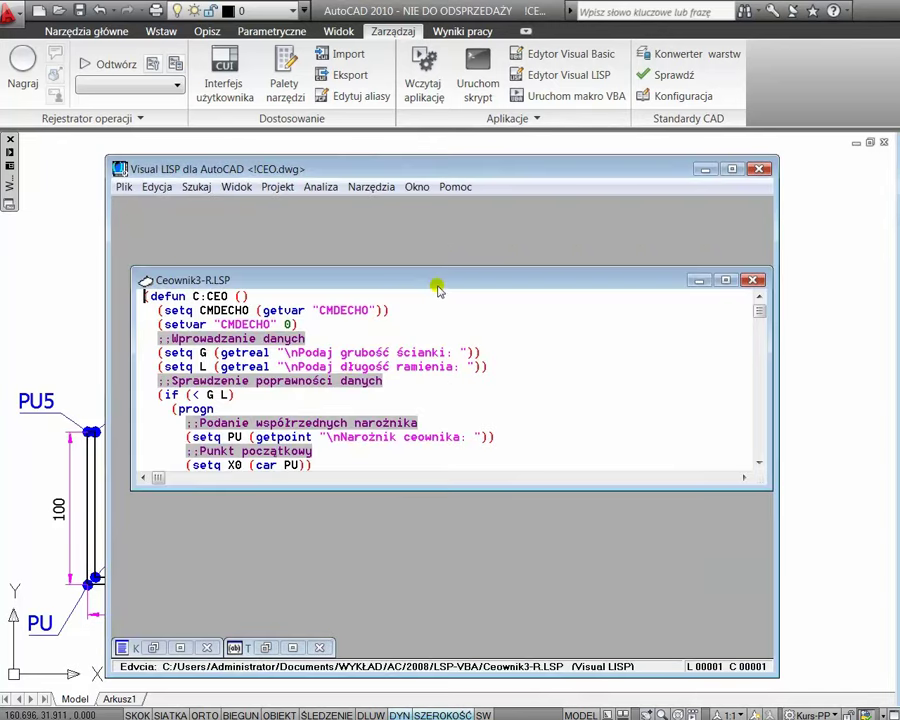
{"action": "double_click", "coordinate": [438, 282]}
{"action": "double_click", "coordinate": [521, 168]}
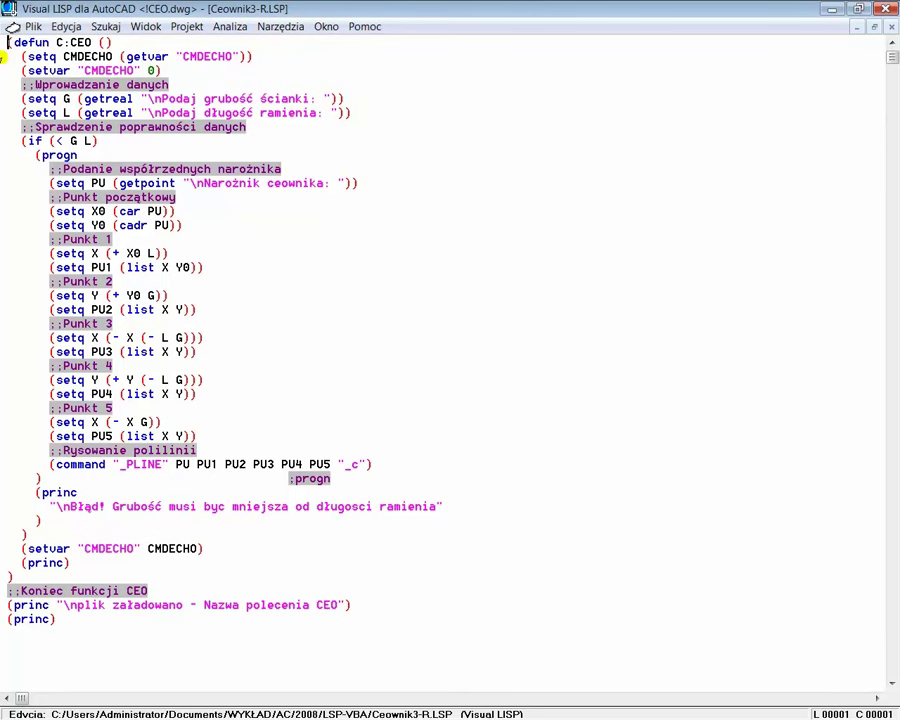
{"action": "left_click_drag", "start_coordinate": [4, 57], "coordinate": [6, 71]}
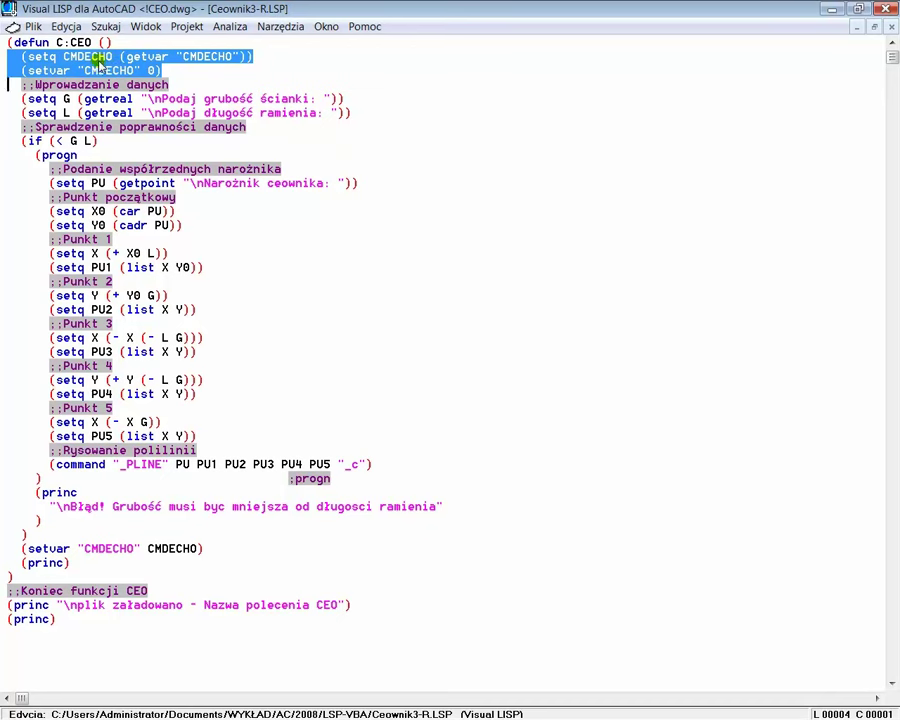
{"action": "double_click", "coordinate": [5, 548]}
{"action": "left_click_drag", "start_coordinate": [5, 548], "coordinate": [8, 576]}
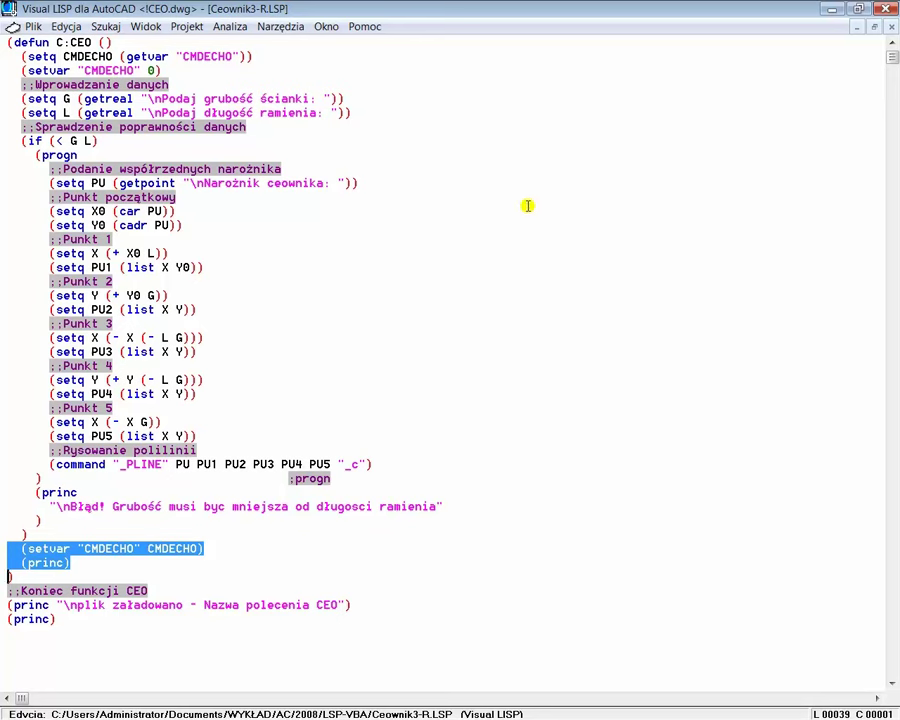
{"action": "left_click", "coordinate": [888, 10]}
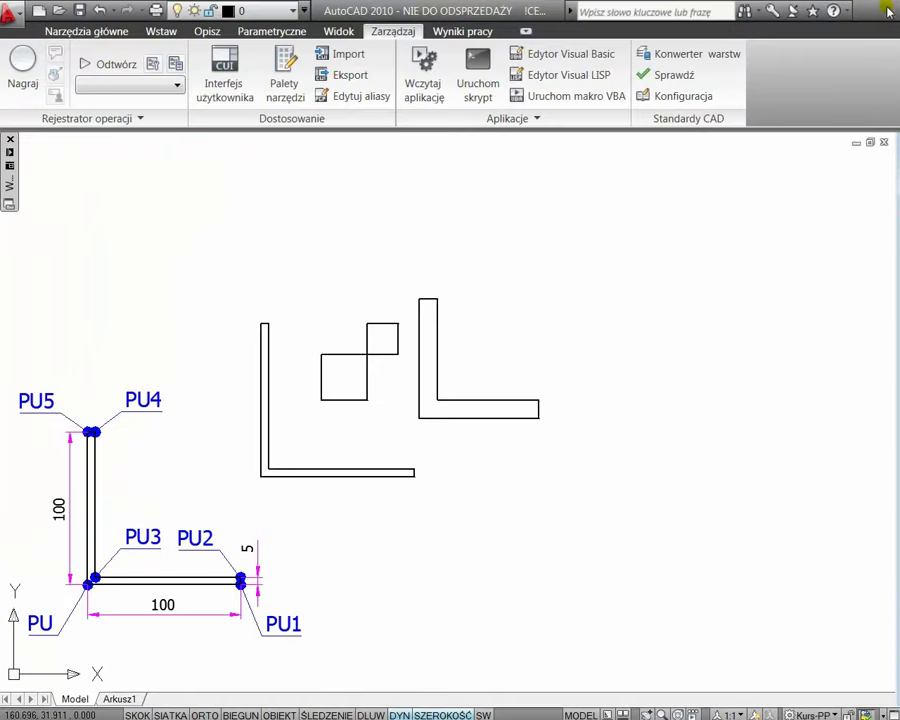